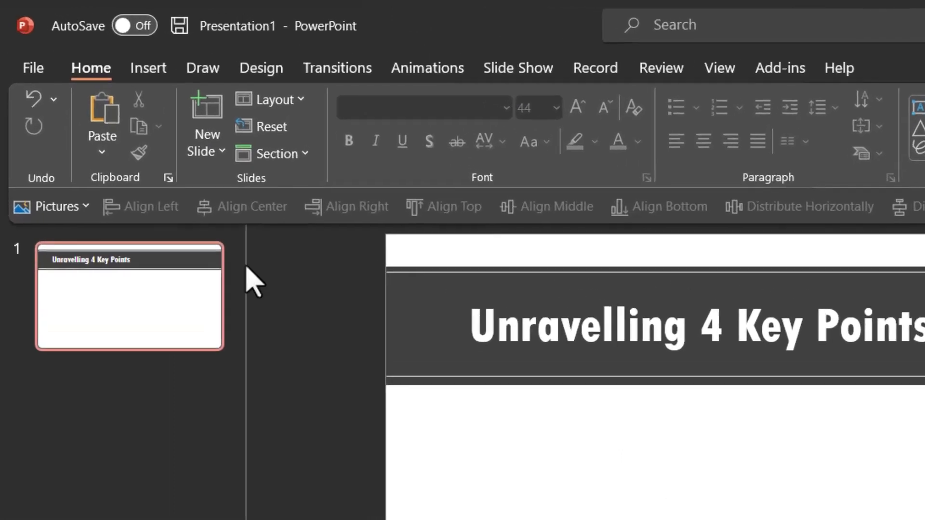
Open the Insert ribbon for the 'Unravelling 4 Key Points' title slide.
left_click(159, 71)
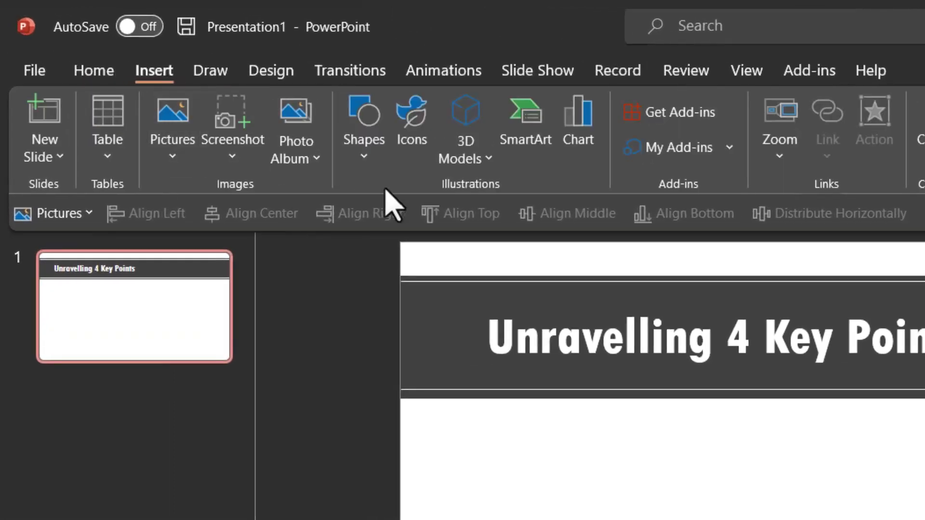
Insert the grey hemisphere from the Stock 3D Models 3D Shapes collection.
left_click(465, 159)
left_click(525, 257)
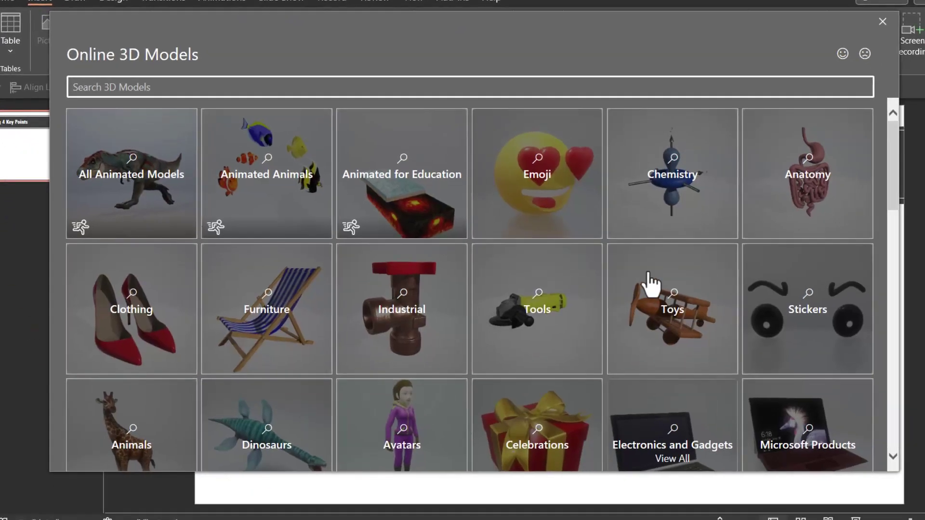
scroll(924, 431, "down", 3)
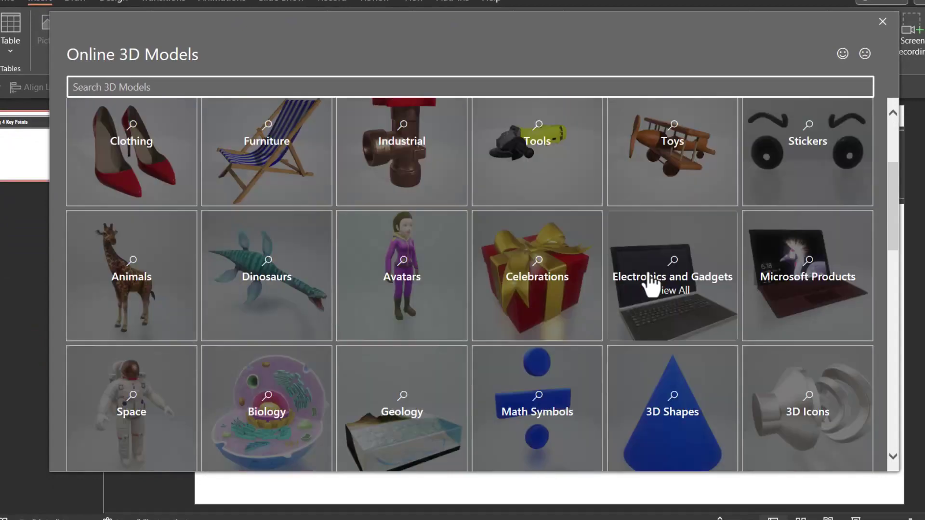
scroll(646, 340, "down", 3)
left_click(665, 316)
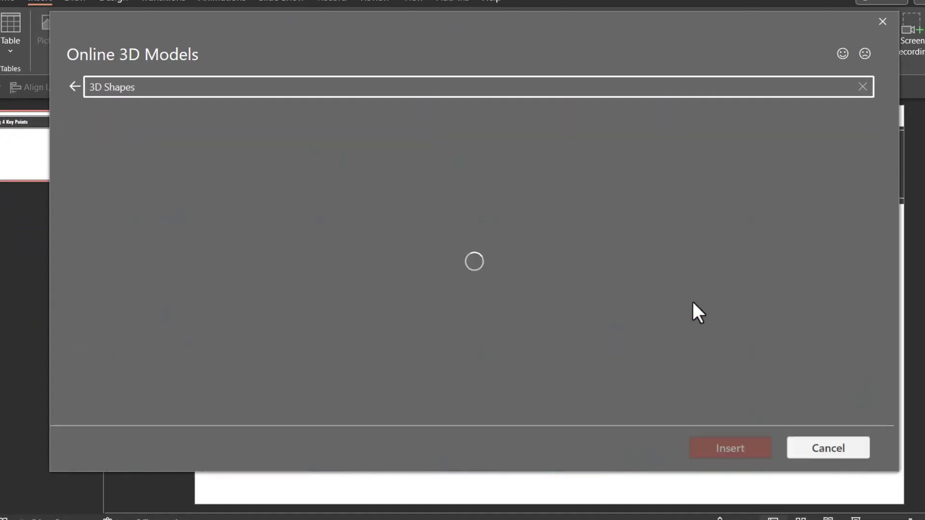
scroll(631, 308, "down", 10)
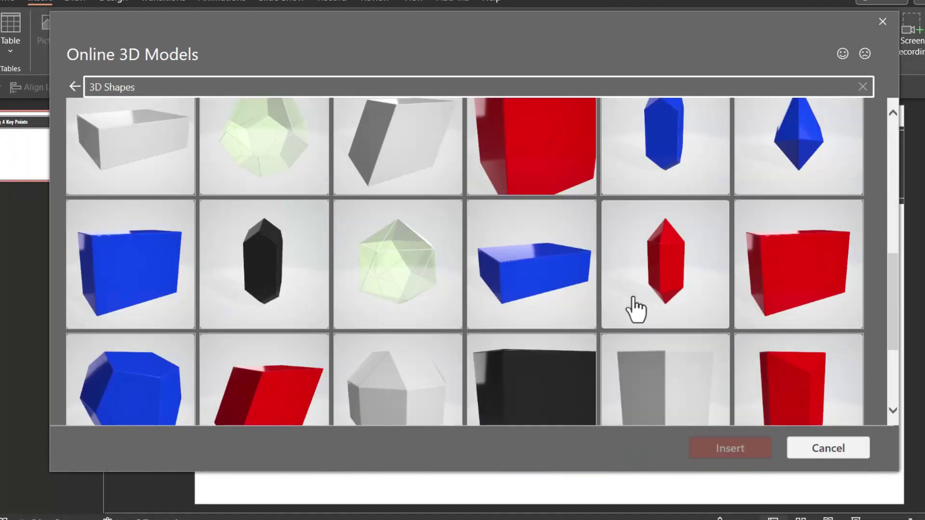
scroll(633, 296, "down", 15)
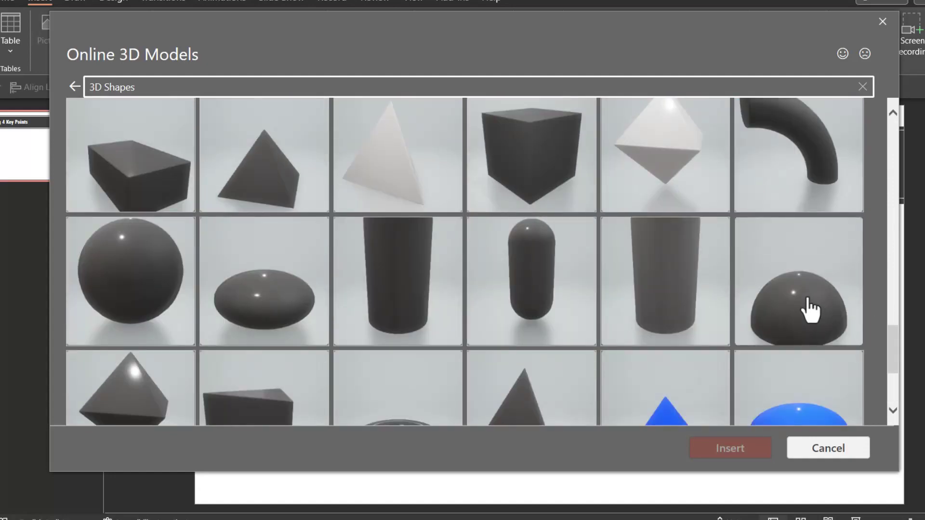
left_click(812, 311)
left_click(753, 440)
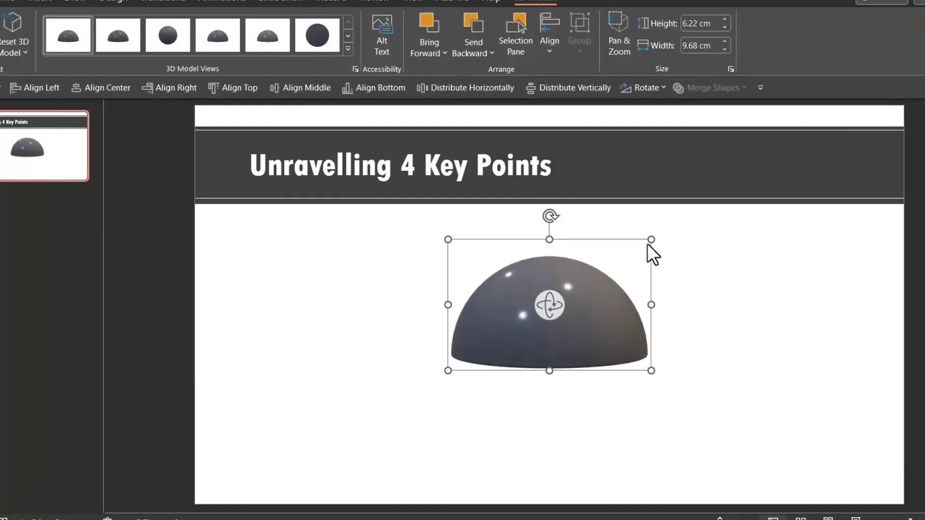
Shrink the hemisphere and move it to the slide's left side.
left_click_drag(653, 240, 601, 272)
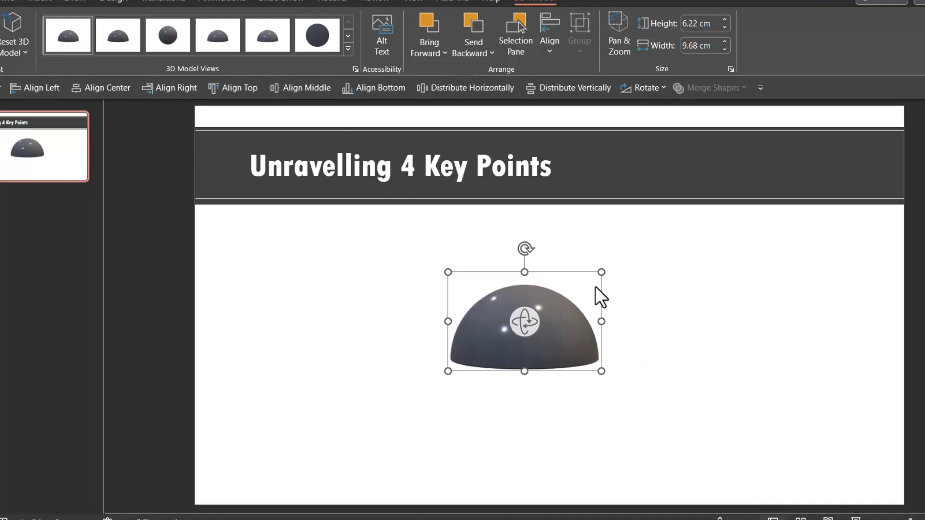
left_click_drag(559, 321, 337, 318)
left_click(430, 329)
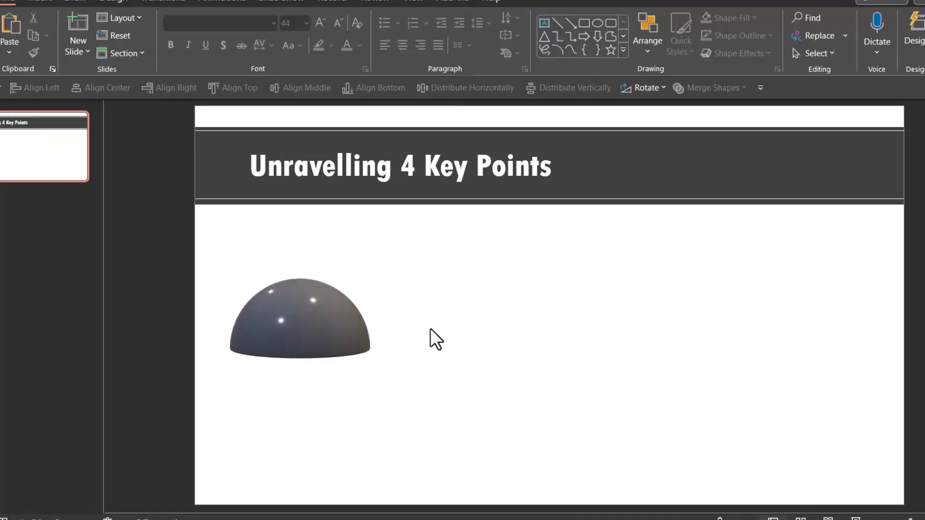
left_click(320, 331)
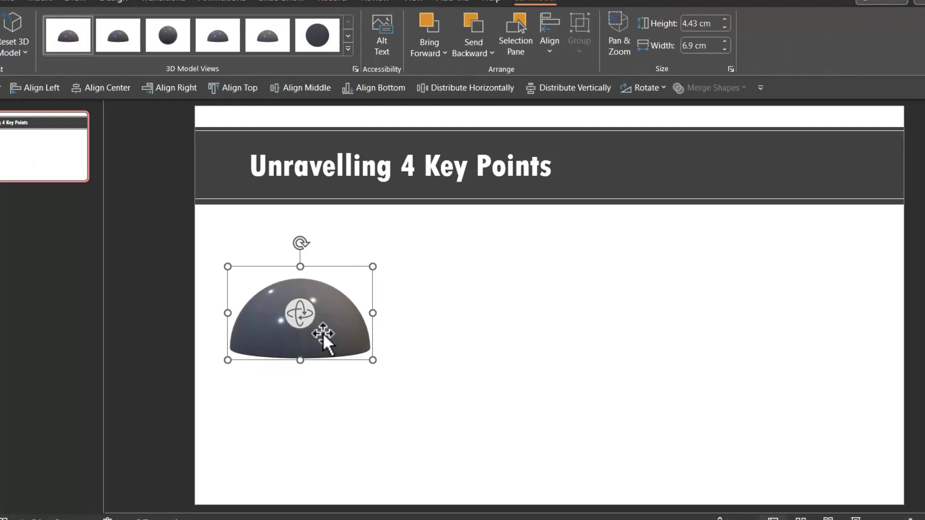
Duplicate it into a row of four hemispheres and select all four.
left_click_drag(323, 334, 491, 327)
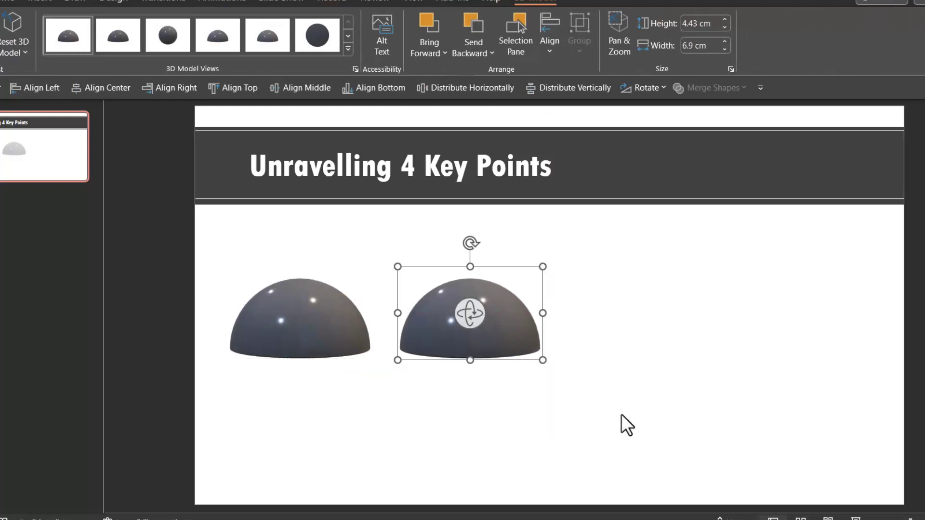
key("ctrl+d")
key("ctrl+d")
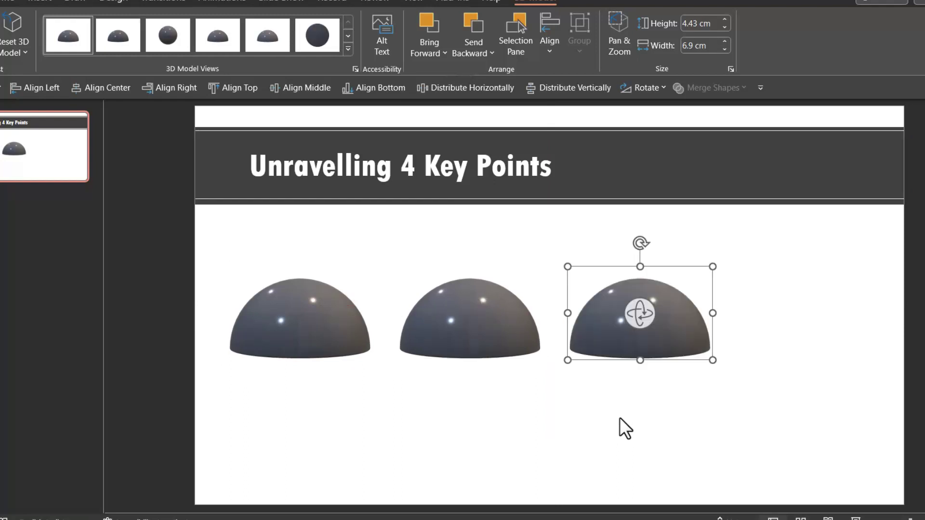
left_click_drag(915, 404, 140, 231)
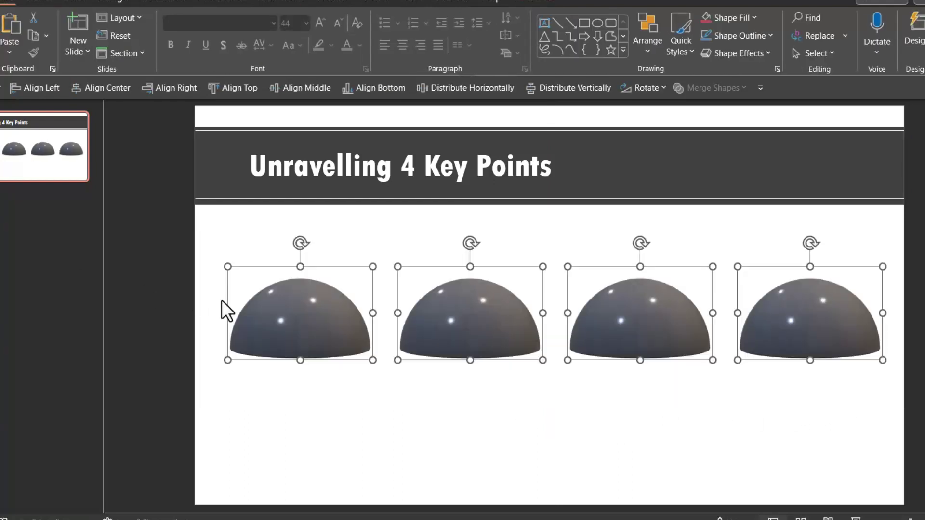
Draw a full-width rectangle across the hemisphere row and shorten its height.
left_click(609, 426)
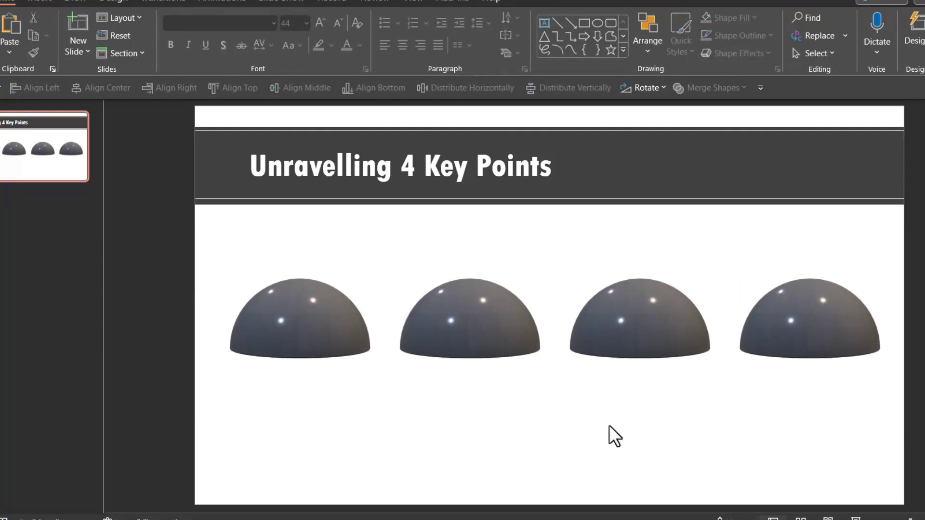
left_click(586, 25)
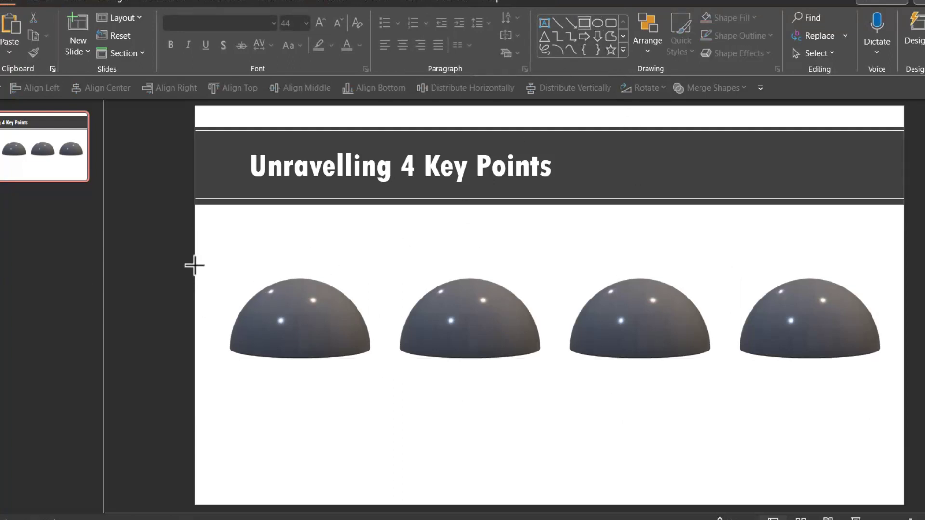
left_click_drag(194, 267, 904, 395)
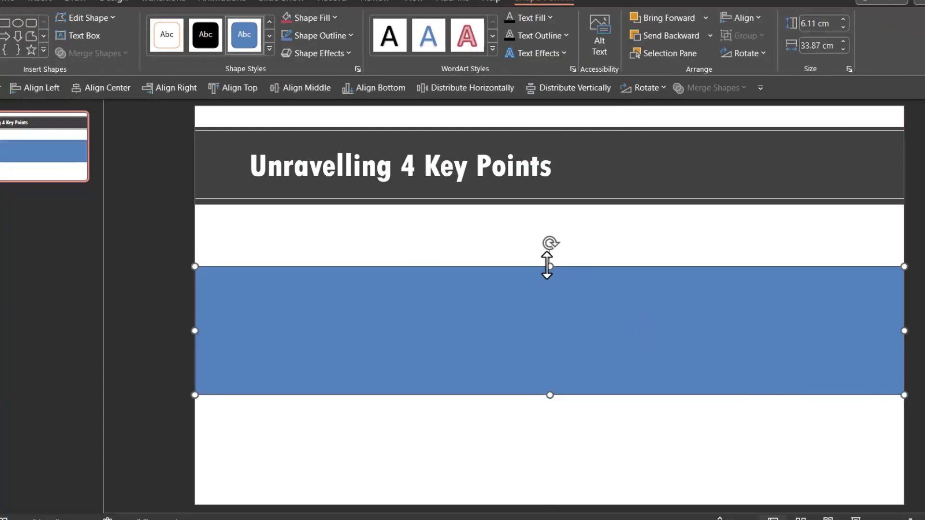
left_click_drag(547, 265, 547, 277)
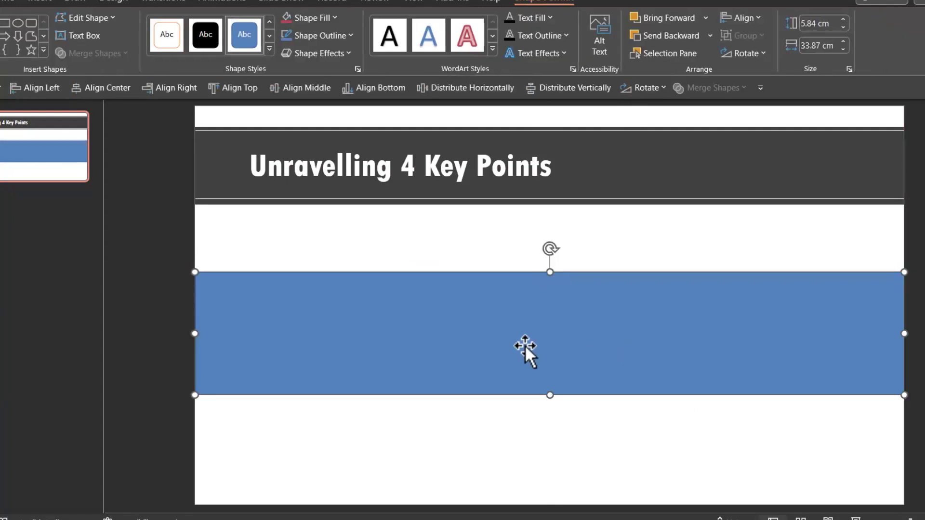
Send the rectangle behind the hemispheres and fill it teal.
right_click(767, 362)
left_click(820, 307)
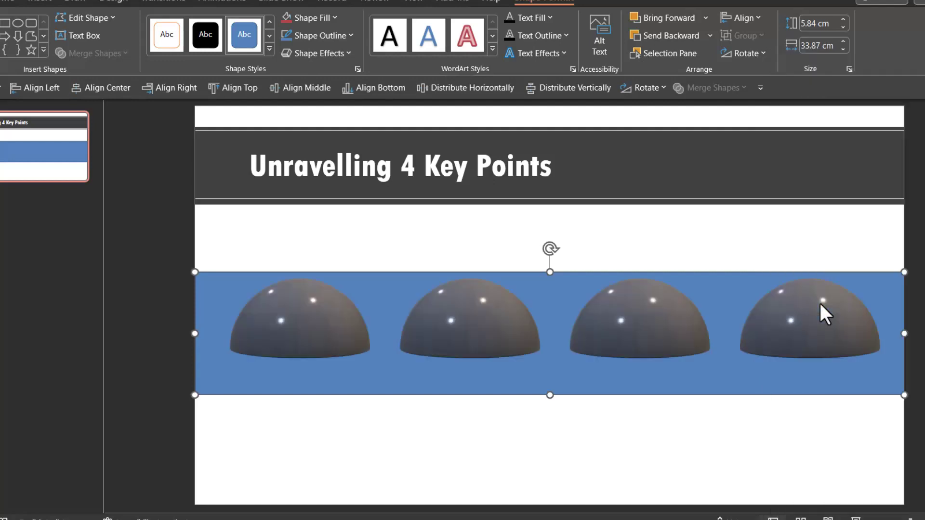
left_click(314, 19)
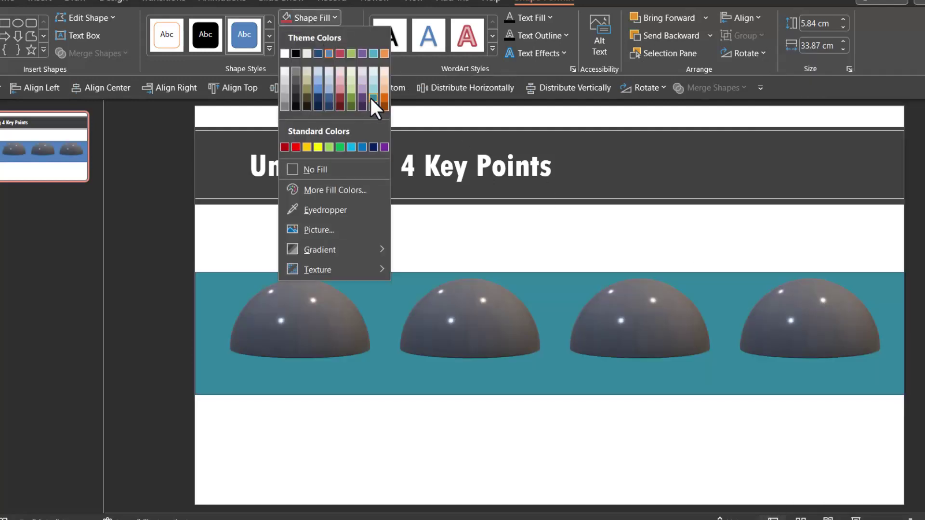
left_click(371, 97)
key("Escape")
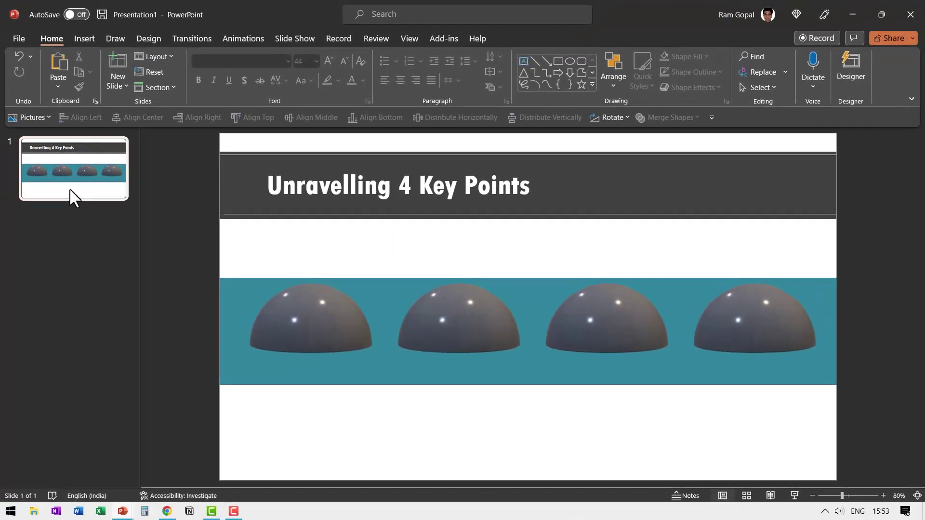
right_click(64, 188)
Duplicate slide 1 as slide 2 with a Morph transition and select its first hemisphere.
left_click(118, 313)
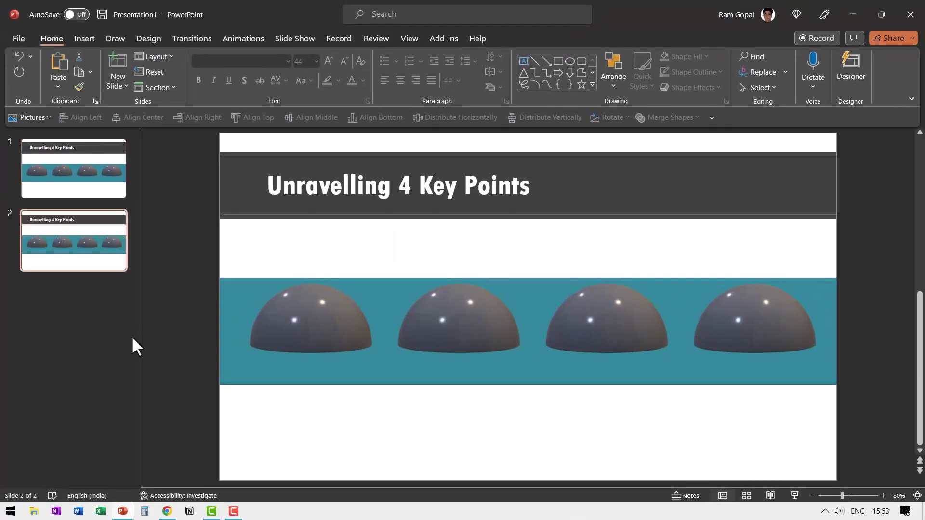
left_click(199, 43)
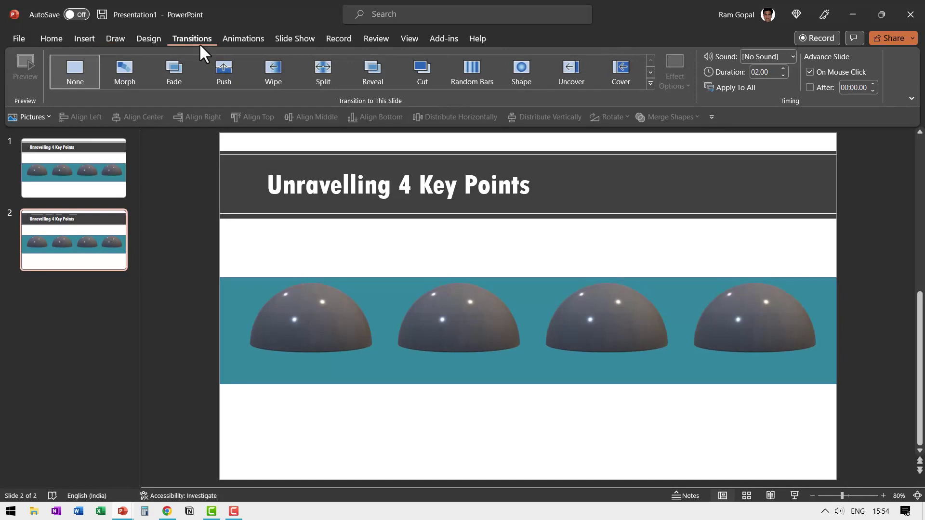
left_click(117, 76)
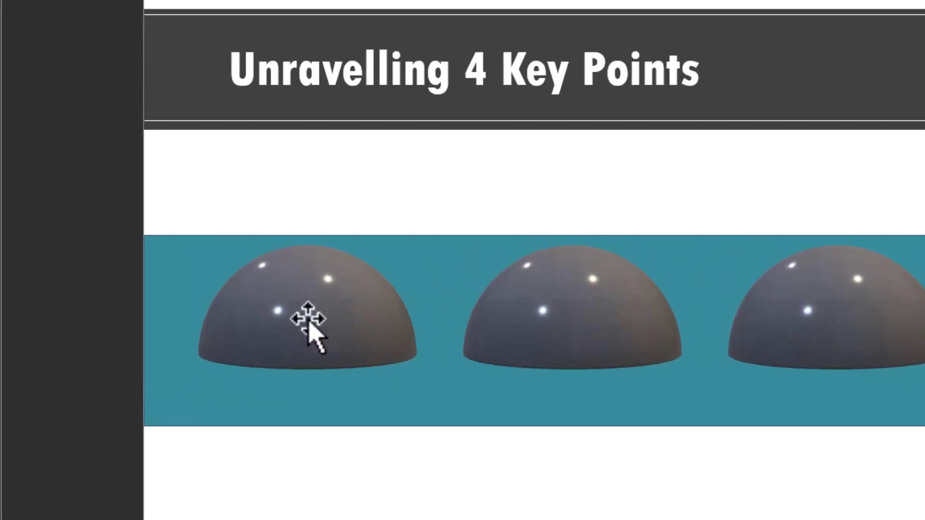
left_click(307, 326)
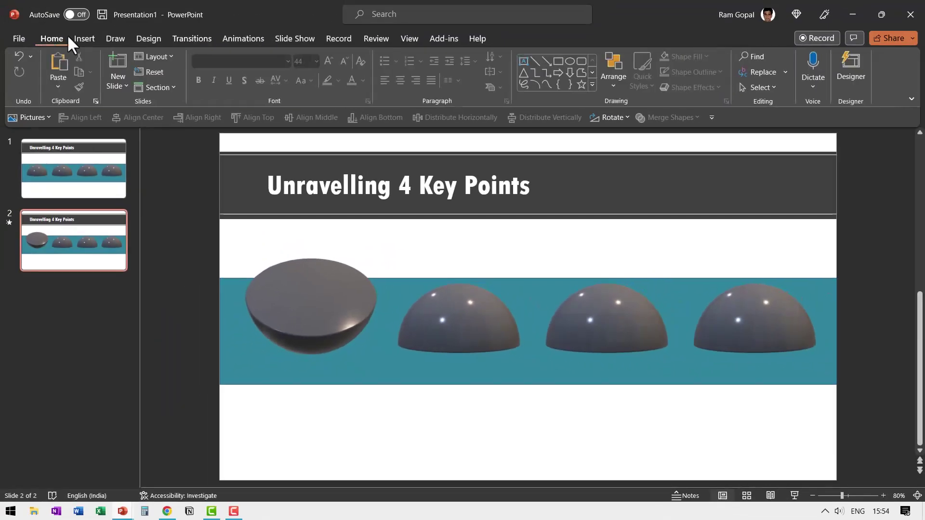
Add a '1' in Tw Cen MT Condensed Extra Bold, 96 pt, on the first hemisphere.
left_click(523, 60)
left_click(181, 258)
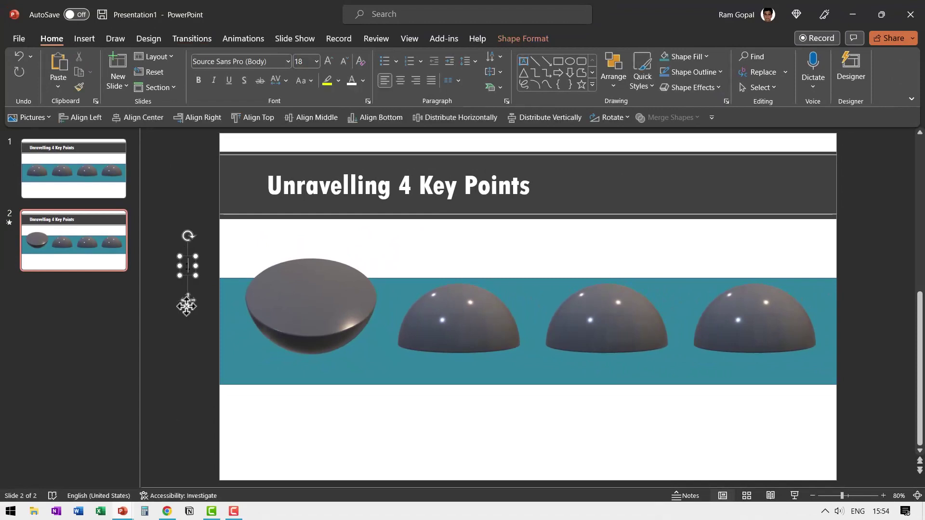
type("1")
left_click(288, 61)
left_click(264, 96)
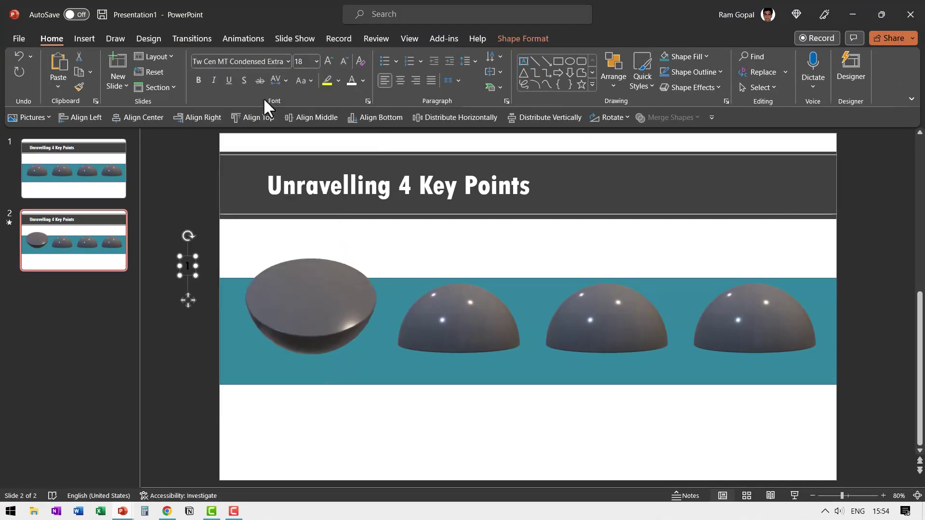
left_click(317, 61)
scroll(305, 231, "down", 1)
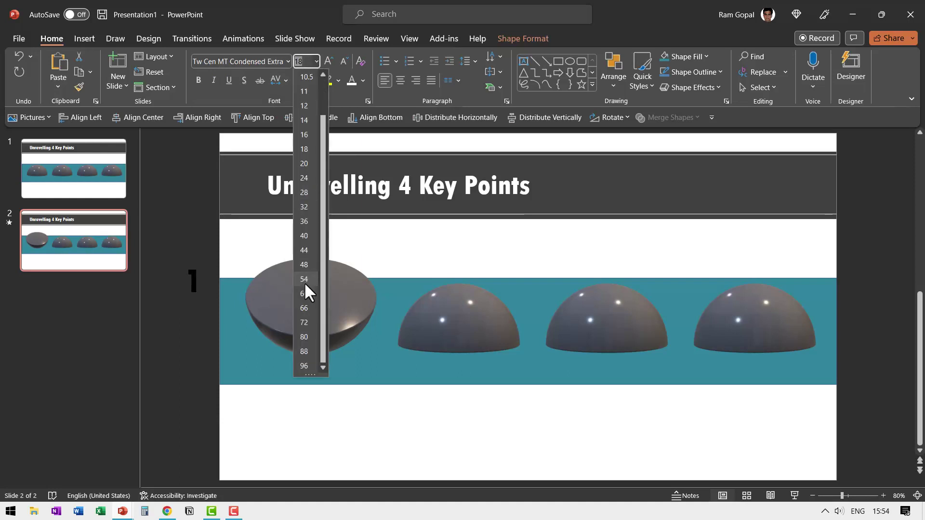
left_click(305, 367)
left_click_drag(206, 256, 316, 228)
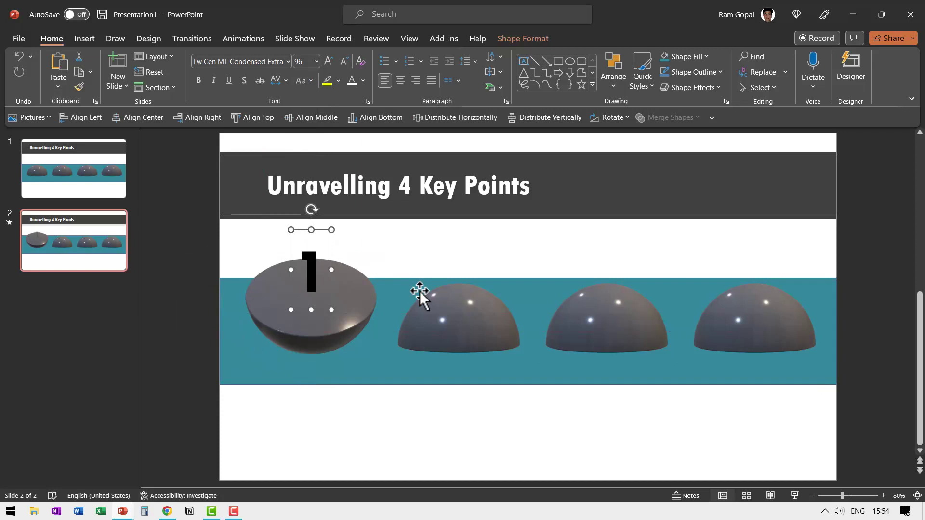
Colour the 1 gold and give it an upper-right perspective shadow.
left_click(363, 80)
left_click(370, 193)
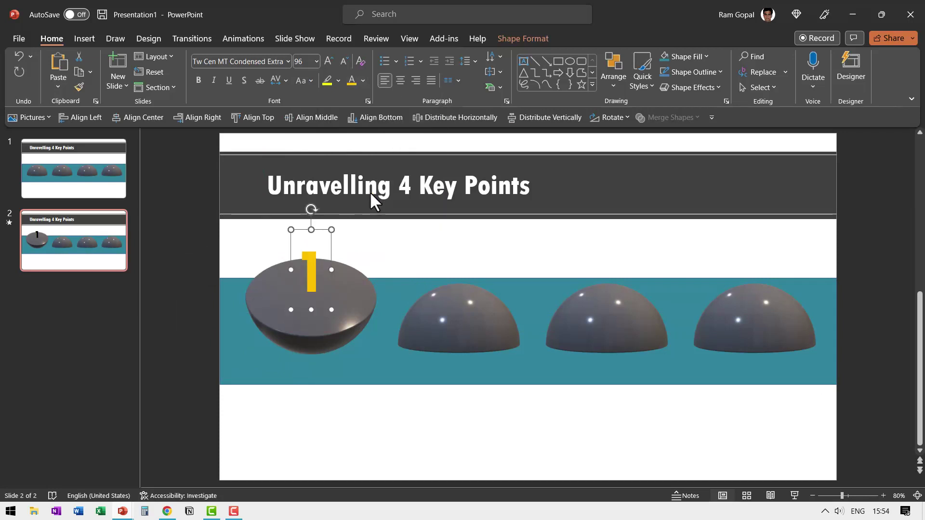
left_click(507, 37)
left_click(520, 85)
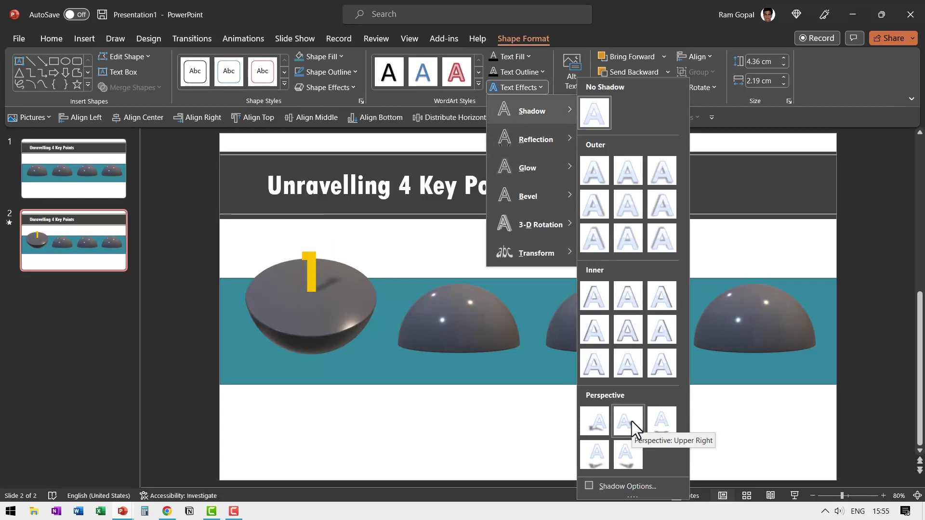
left_click(631, 420)
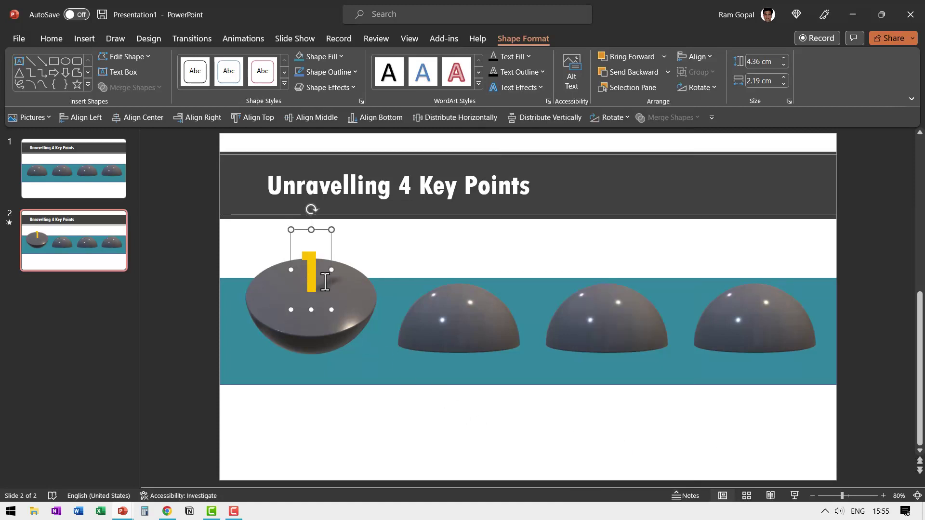
left_click(48, 34)
Add a 20 pt caption reading 'You can replace this text about Point 1'.
left_click(523, 61)
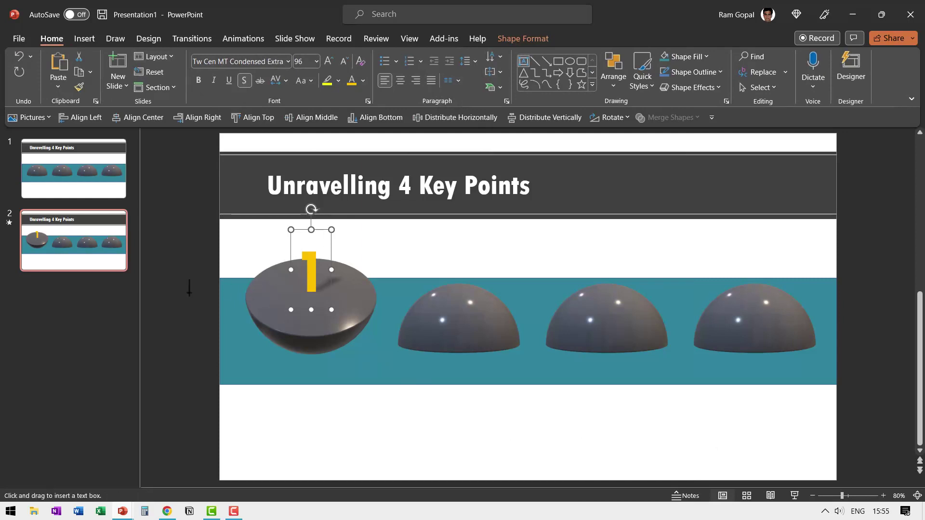
left_click(156, 288)
type("You can replae")
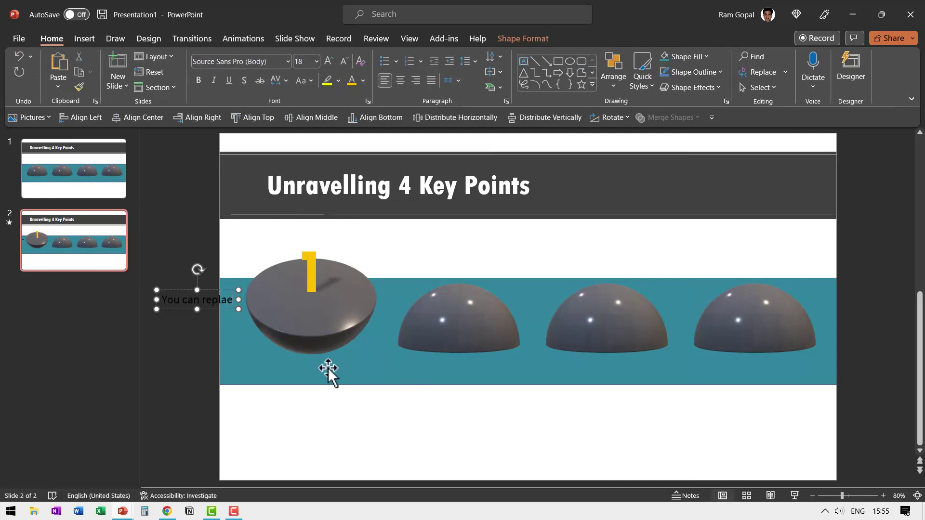
key("BackSpace")
type("ce this text")
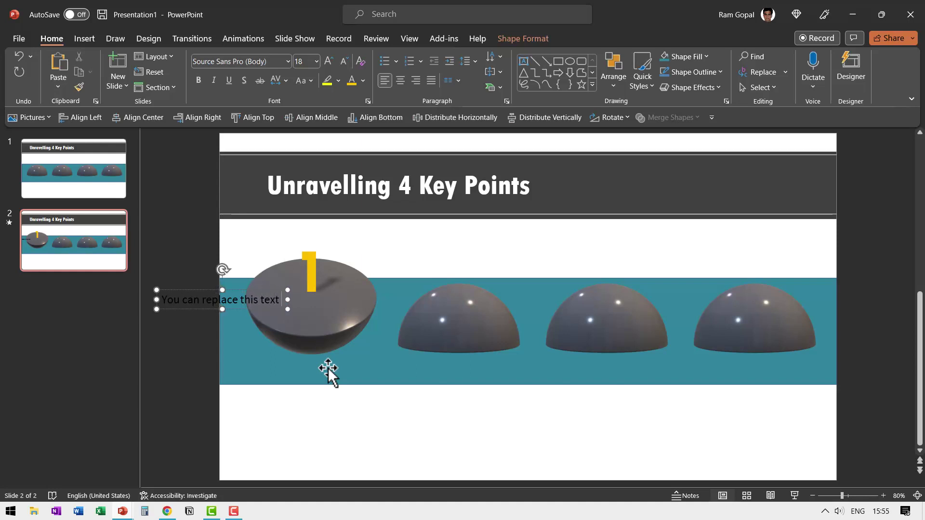
type(" about Point 1")
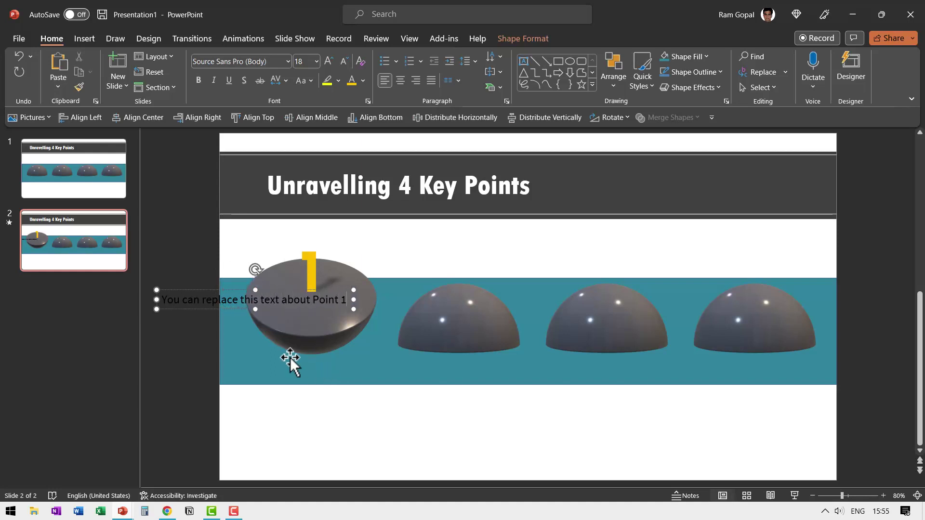
left_click(330, 58)
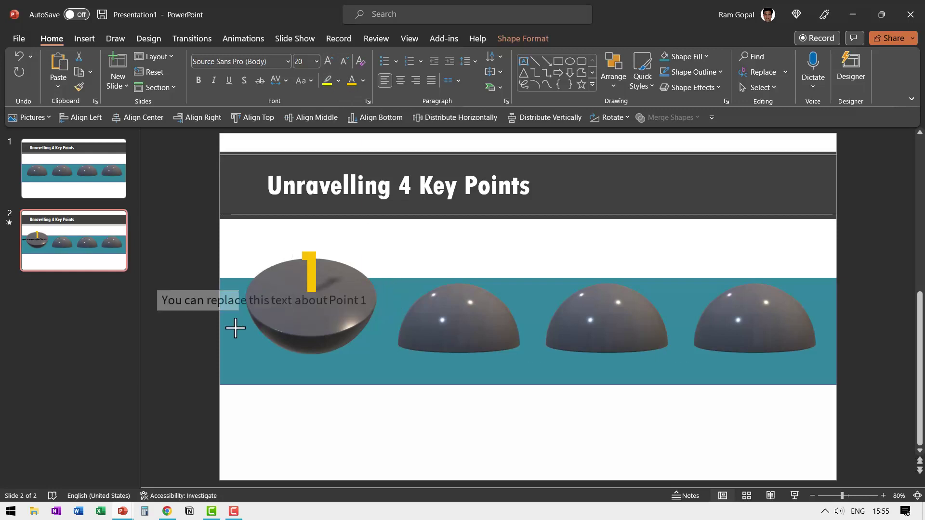
Resize, centre and place the caption below the band under the first hemisphere.
left_click_drag(235, 328, 236, 333)
left_click_drag(192, 291, 297, 390)
left_click_drag(342, 420, 359, 425)
left_click(401, 81)
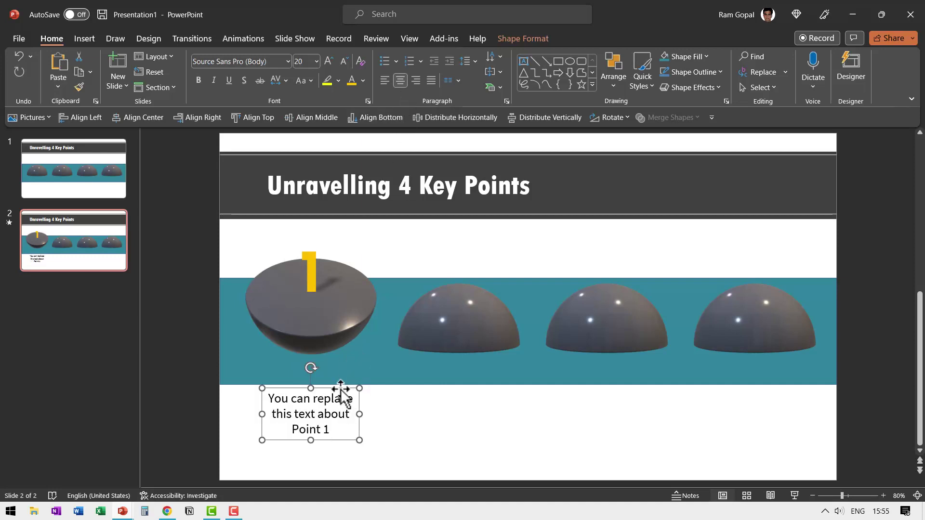
left_click_drag(341, 389, 392, 414)
left_click(430, 431)
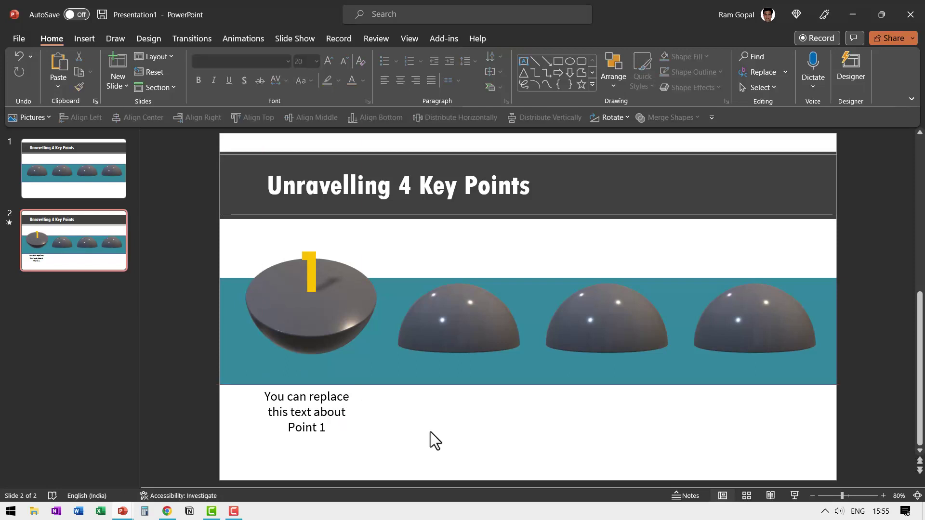
Duplicate slide 2 as slide 3 and tilt its second hemisphere upward.
right_click(95, 264)
key("Escape")
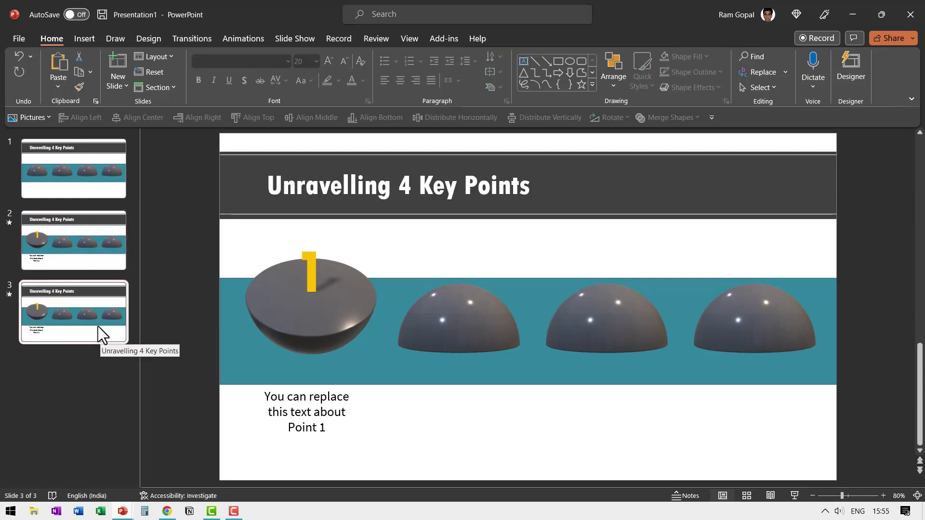
left_click(475, 322)
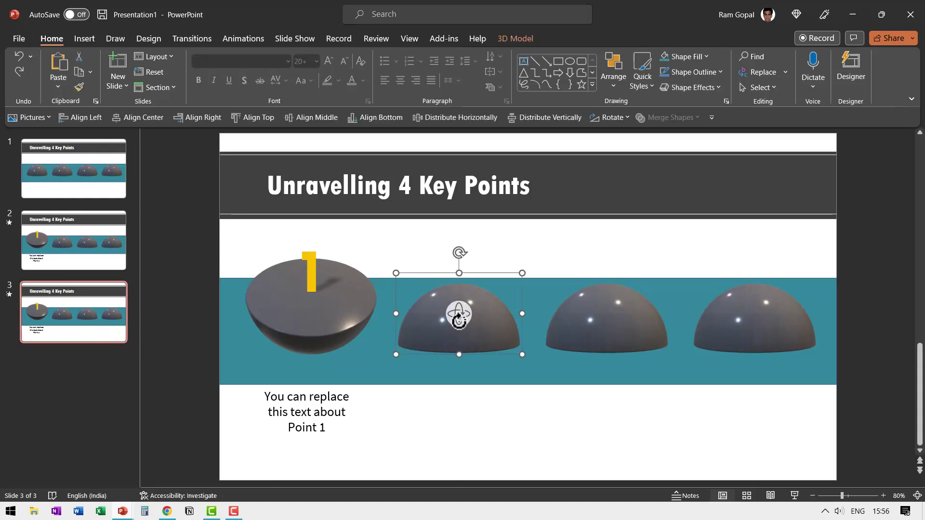
left_click_drag(458, 316, 465, 140)
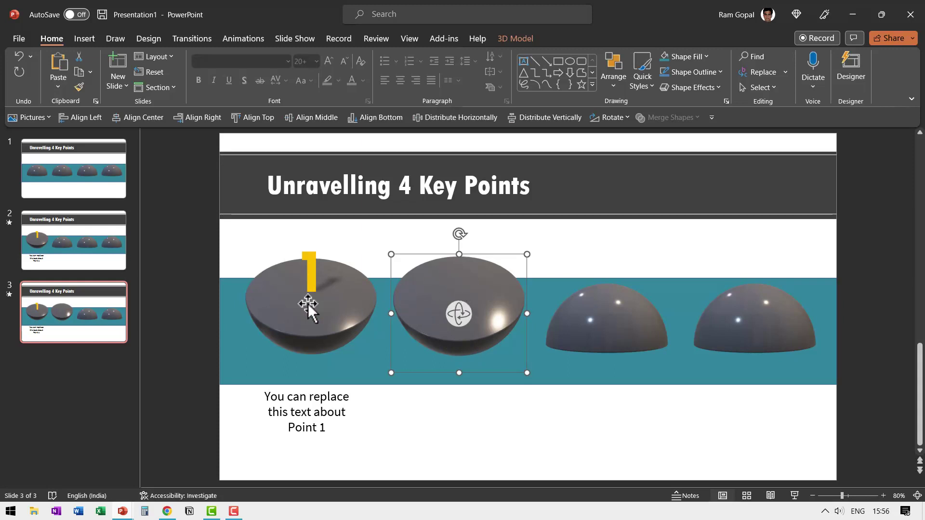
Copy the 1 and its caption onto the second hemisphere, changing both to 2.
left_click(305, 284)
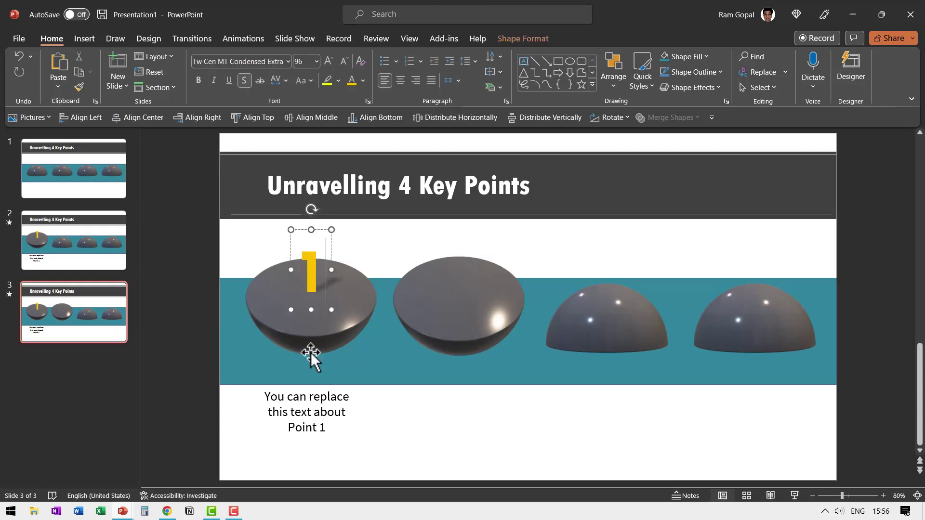
left_click(296, 412, "shift")
key("ctrl+d")
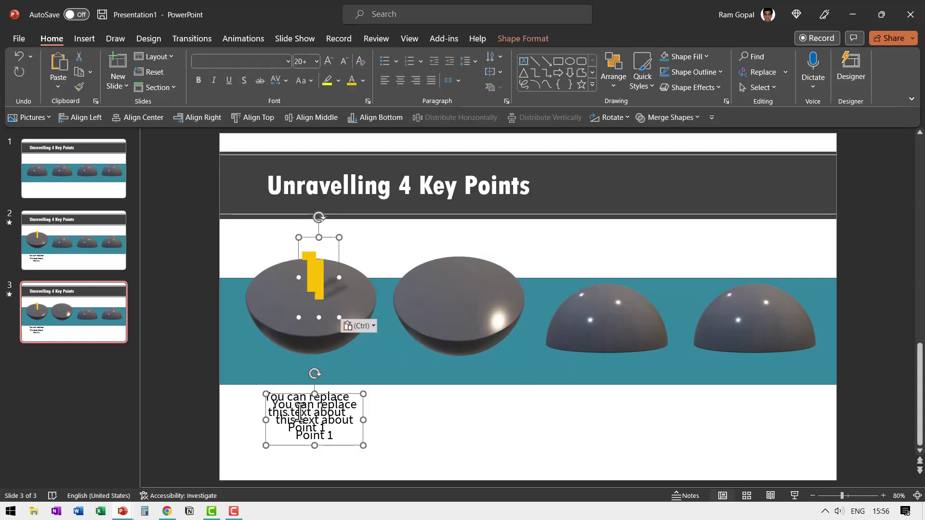
left_click_drag(341, 254, 477, 247)
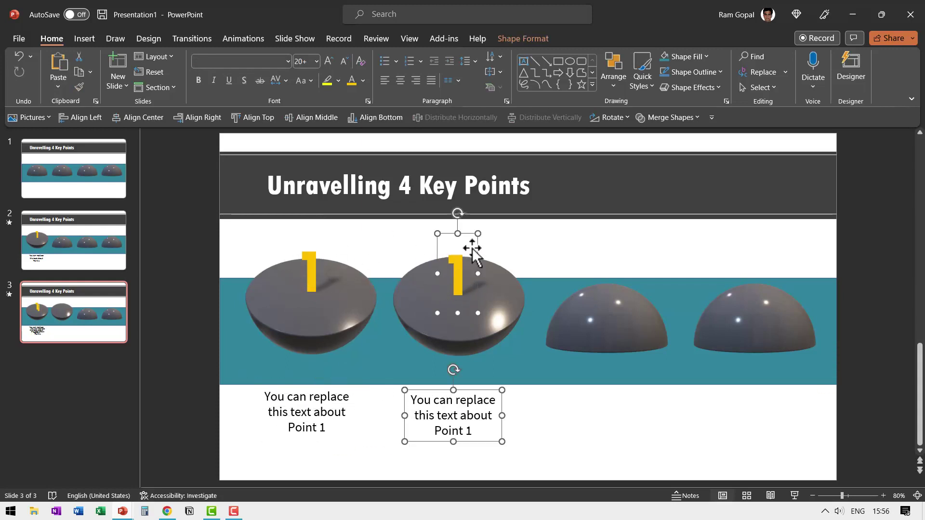
left_click(472, 247)
double_click(461, 275)
type("2")
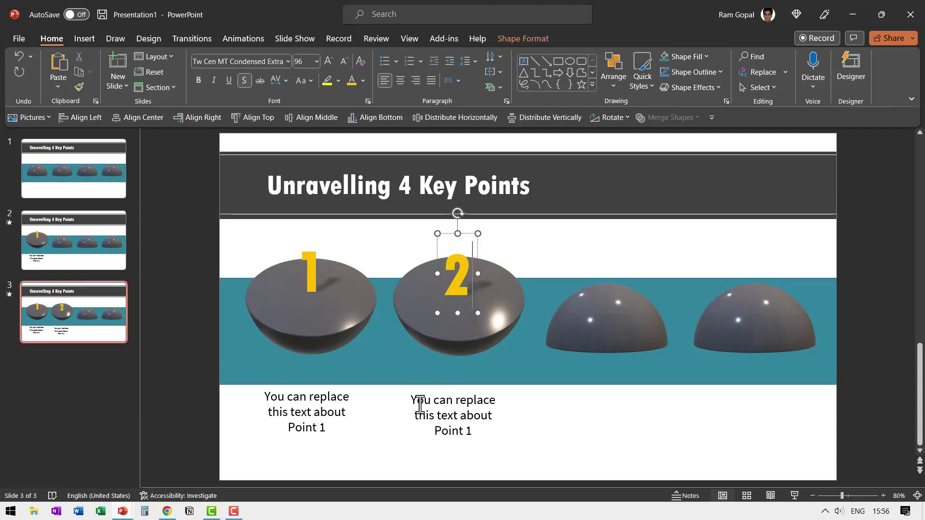
double_click(469, 430)
type("2")
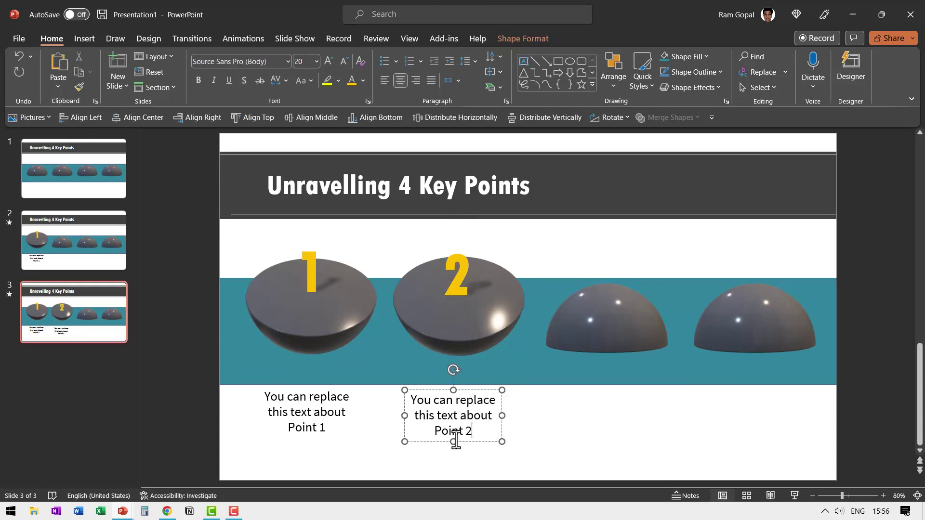
left_click(586, 445)
Duplicate slide 3 as slide 4 and tilt its third hemisphere upward.
right_click(64, 325)
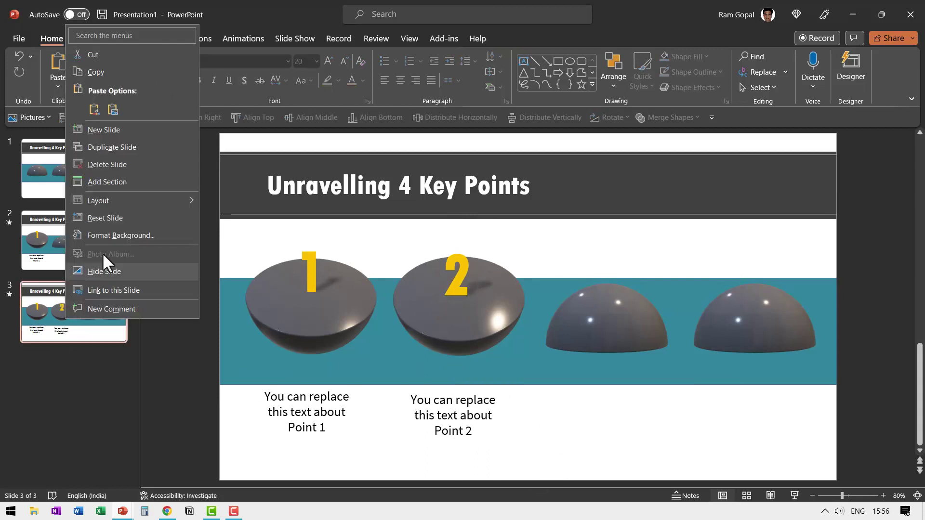
left_click(126, 147)
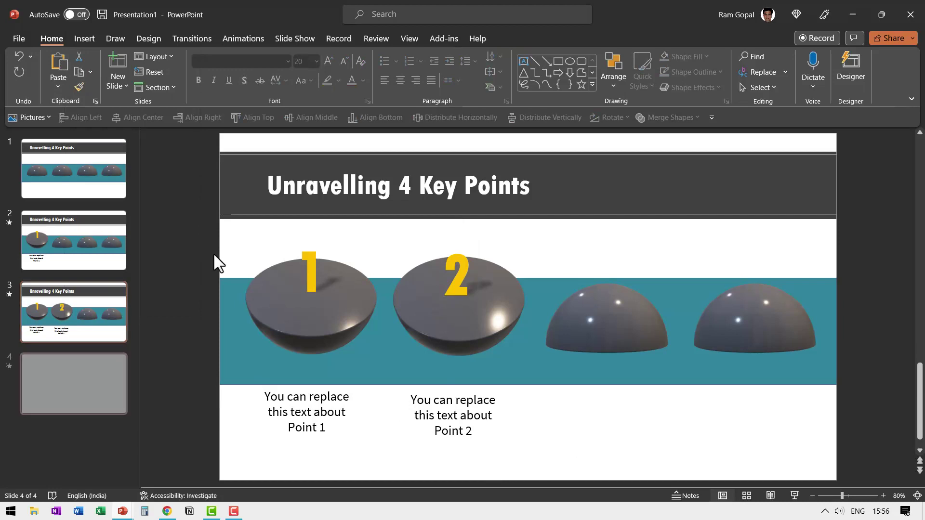
left_click(616, 318)
left_click_drag(617, 318, 604, 143)
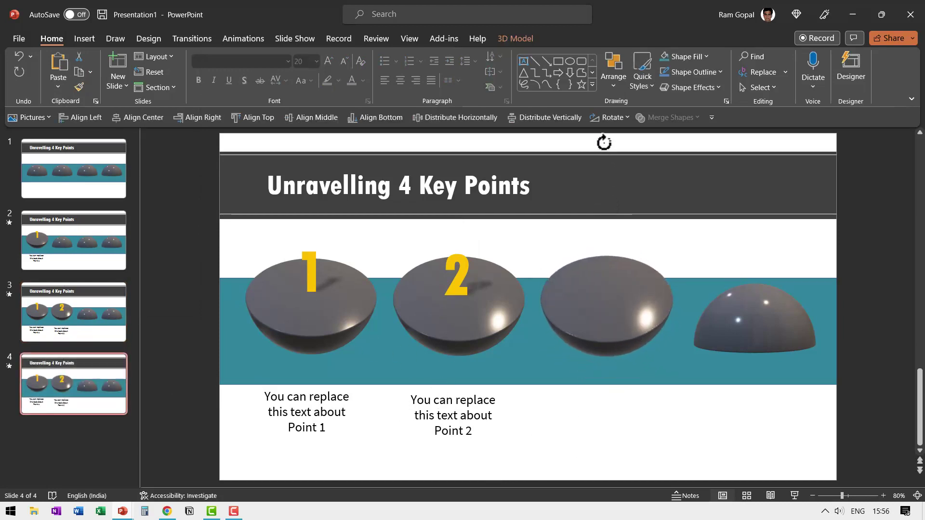
Copy the 2 and its caption onto the third dome, changing both to 3.
left_click(453, 288)
left_click(450, 418, "shift")
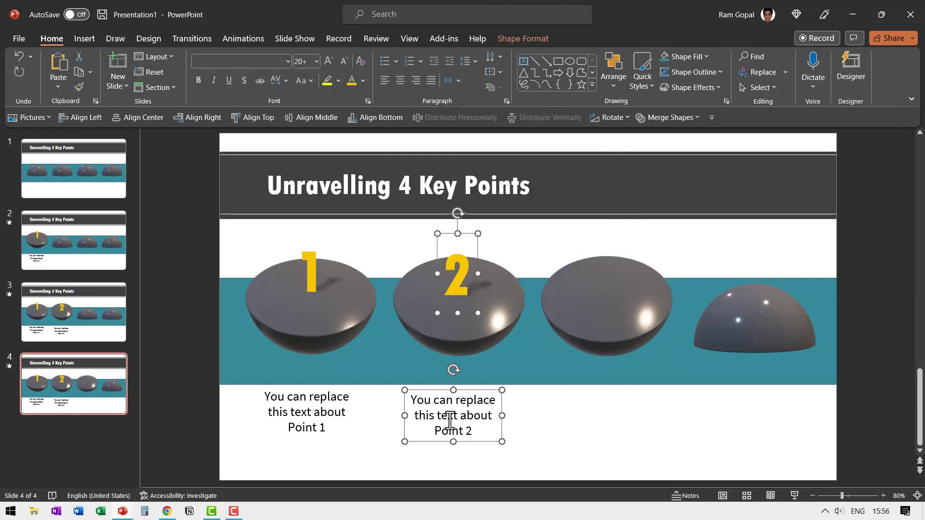
key("ctrl+c")
key("ctrl+v")
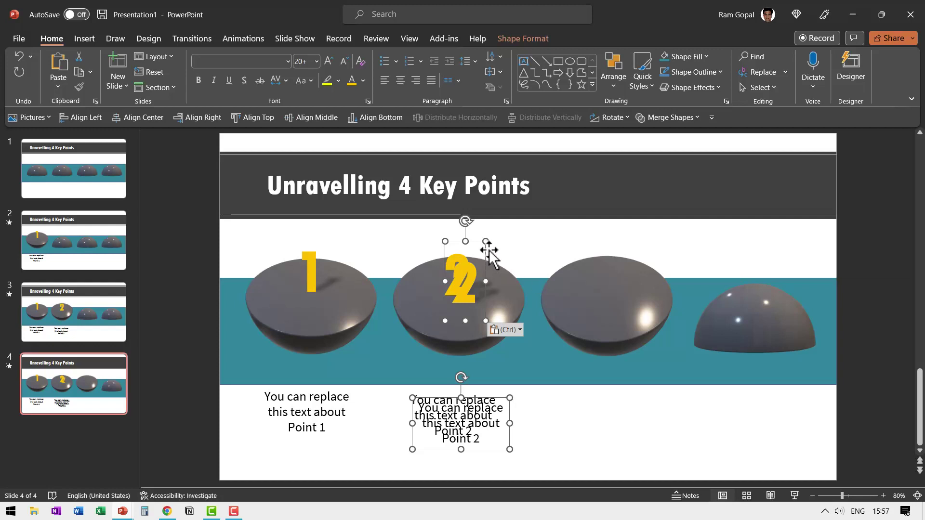
left_click_drag(485, 251, 625, 242)
left_click(598, 266)
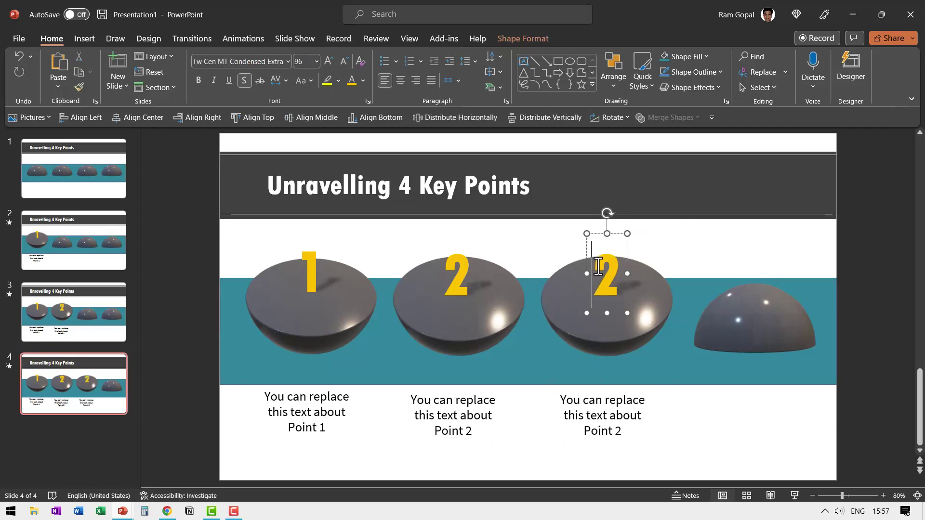
double_click(603, 288)
type("3")
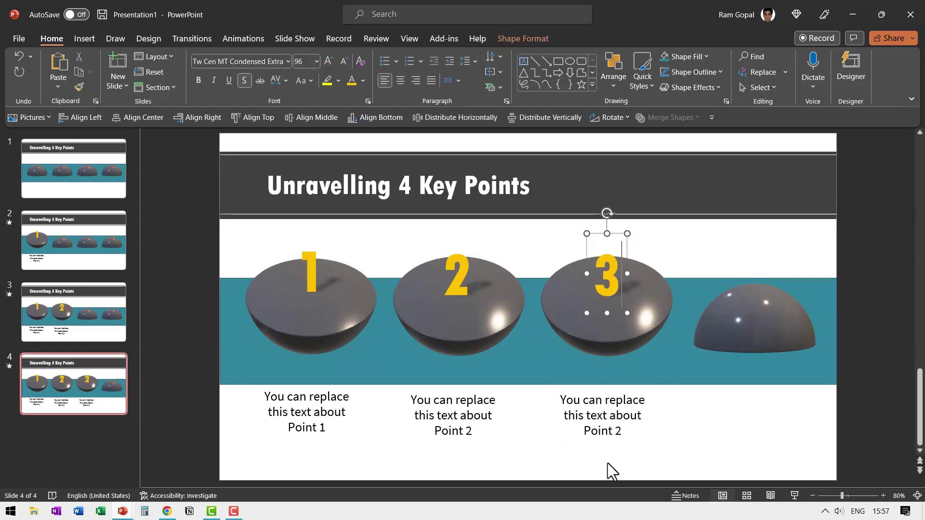
left_click(611, 437)
double_click(619, 432)
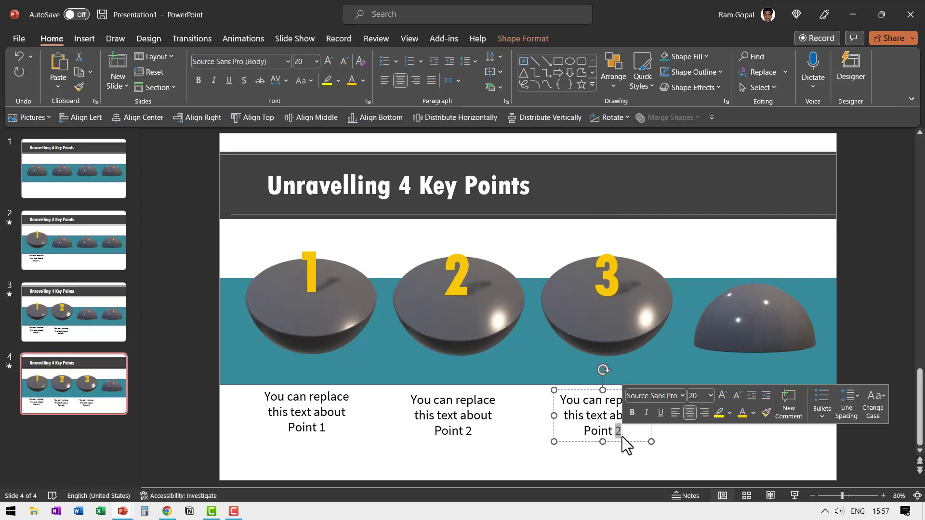
type("3")
left_click(745, 437)
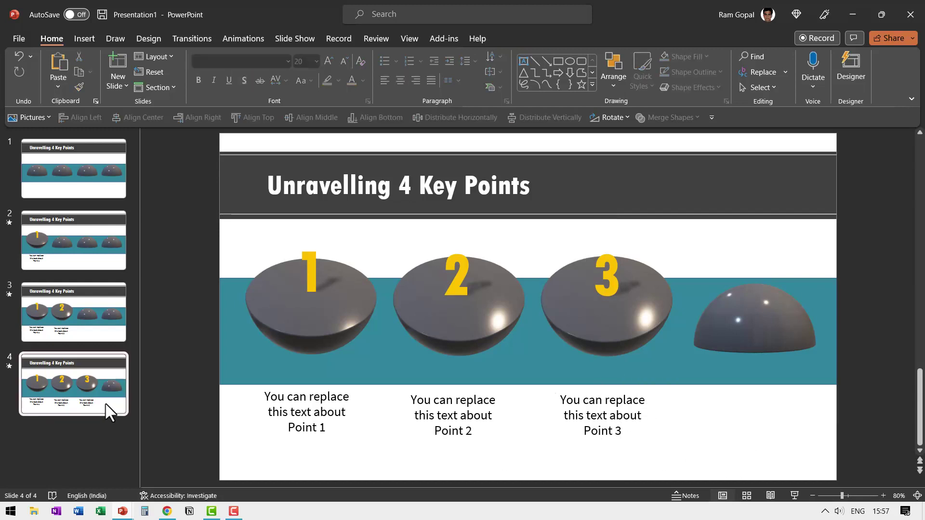
Duplicate slide 4 as slide 5 and tilt its fourth dome upward.
right_click(111, 406)
left_click(185, 230)
left_click(760, 317)
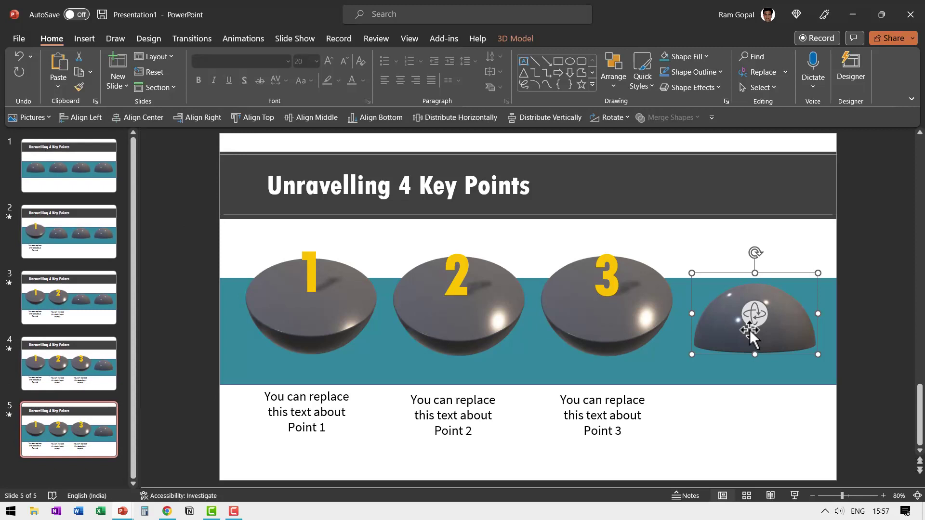
left_click_drag(756, 320, 748, 138)
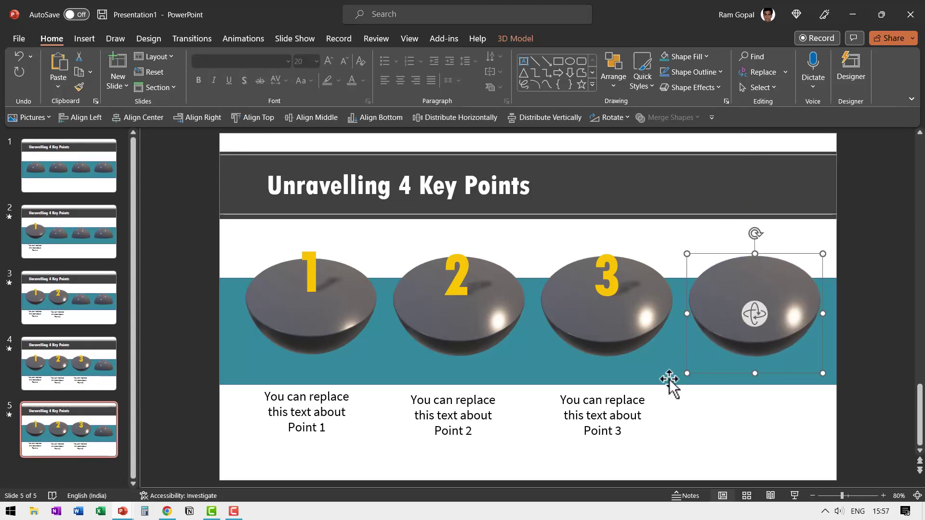
Copy the 3 and its caption onto the fourth dome and change the number to 4.
left_click(606, 289)
left_click(619, 427, "shift")
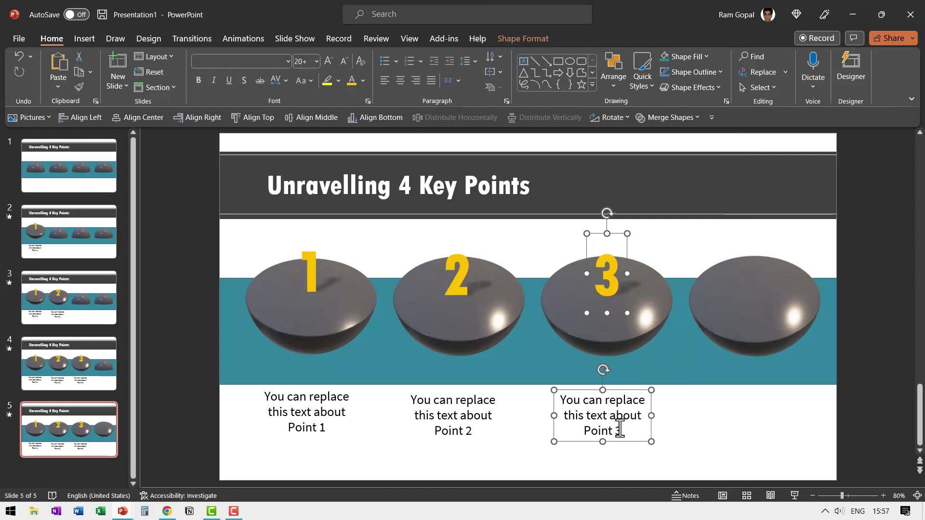
key("ctrl+d")
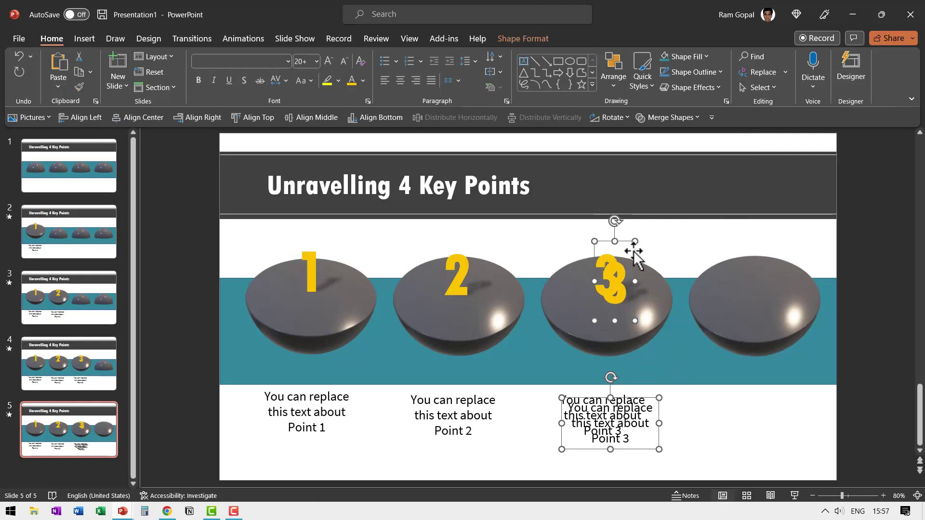
left_click_drag(636, 252, 775, 246)
double_click(744, 283)
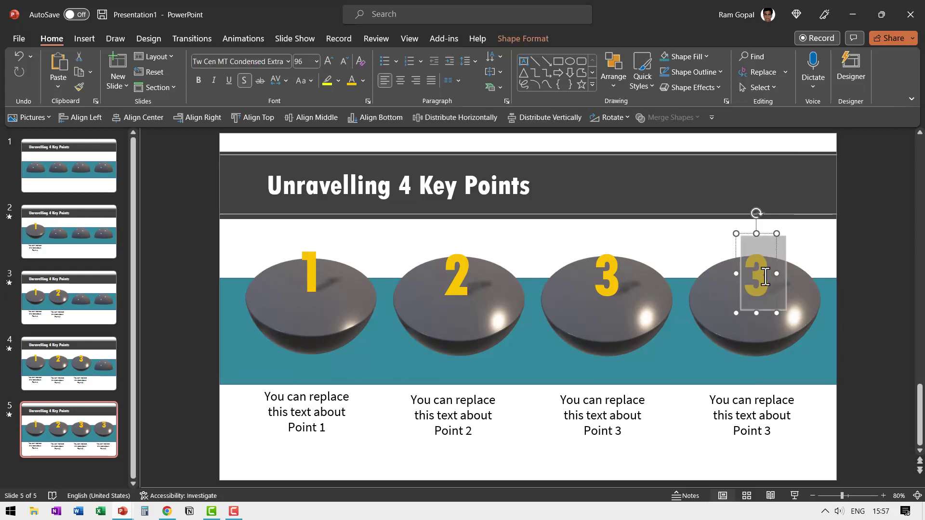
type("4")
left_click(865, 358)
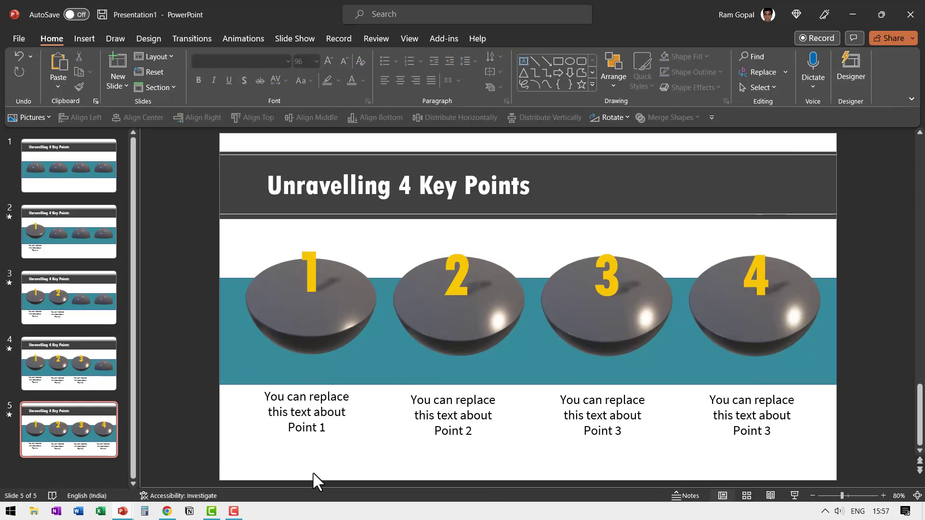
Duplicate slide 1 as a new slide 6 after slide 5, using the destination theme.
right_click(65, 181)
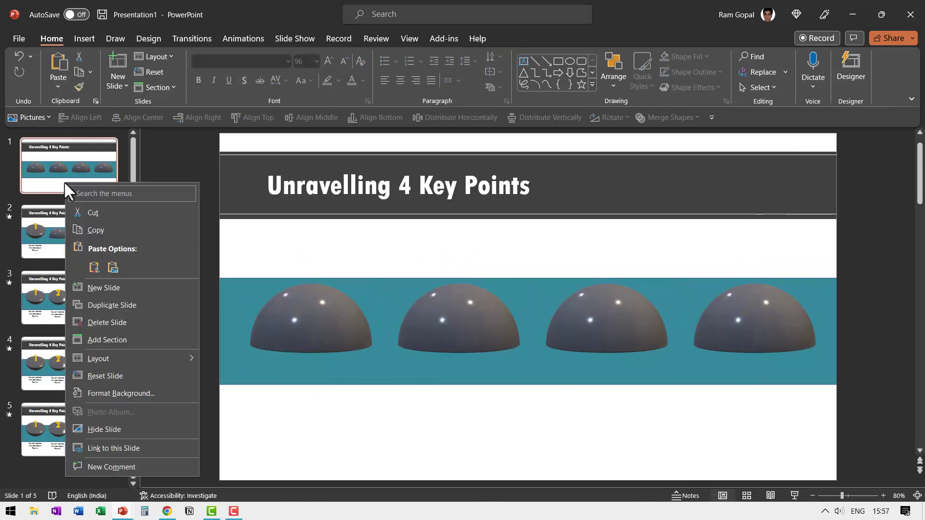
left_click(99, 225)
right_click(61, 483)
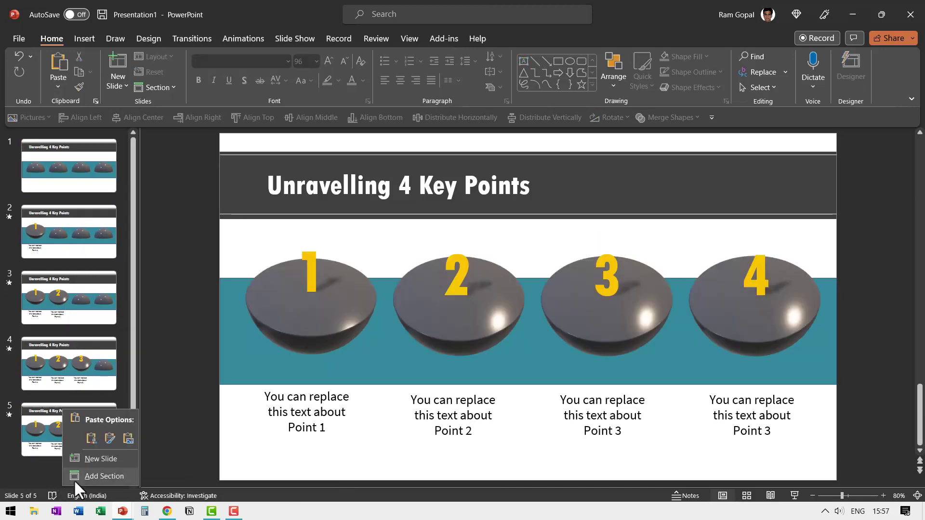
left_click(90, 439)
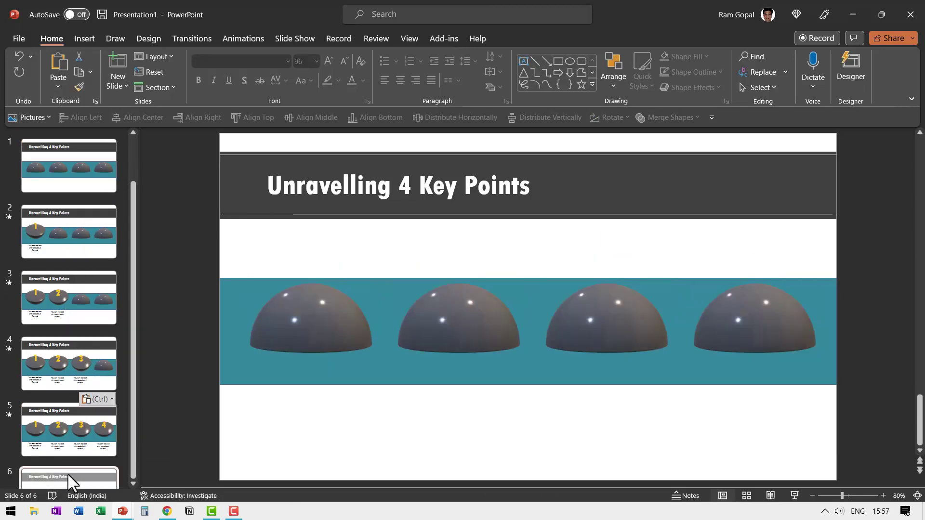
Bring slide 5's four caption text boxes onto slide 6.
left_click(73, 425)
left_click_drag(187, 378, 857, 517)
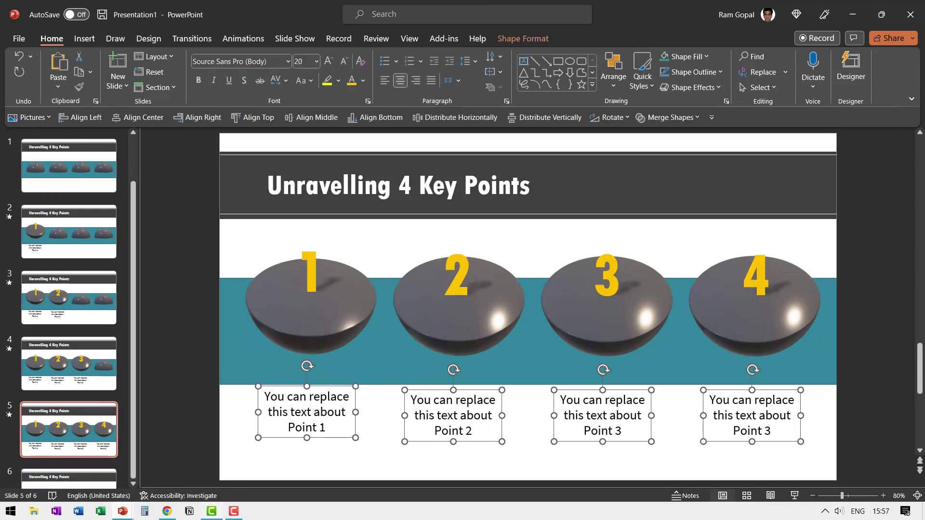
left_click(44, 463)
left_click(59, 478)
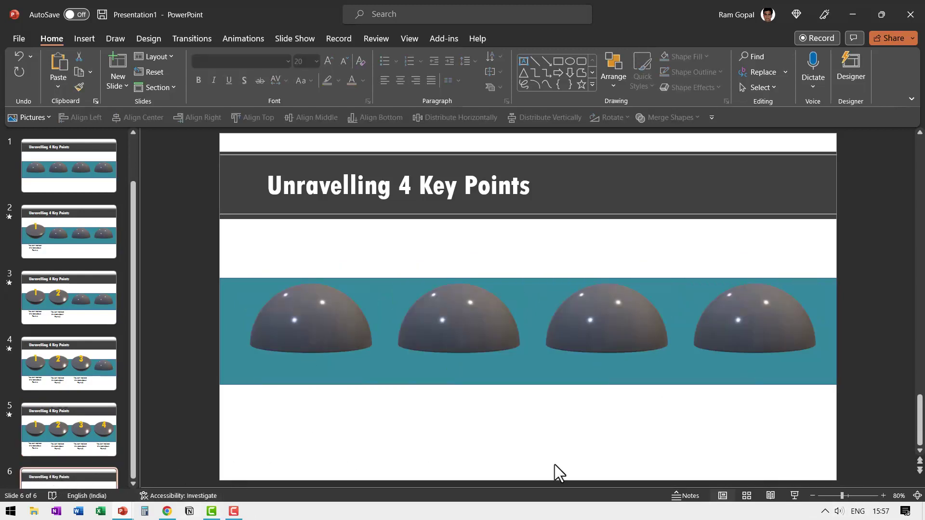
key("ctrl+v")
Apply a Morph transition to slide 6.
left_click(101, 432)
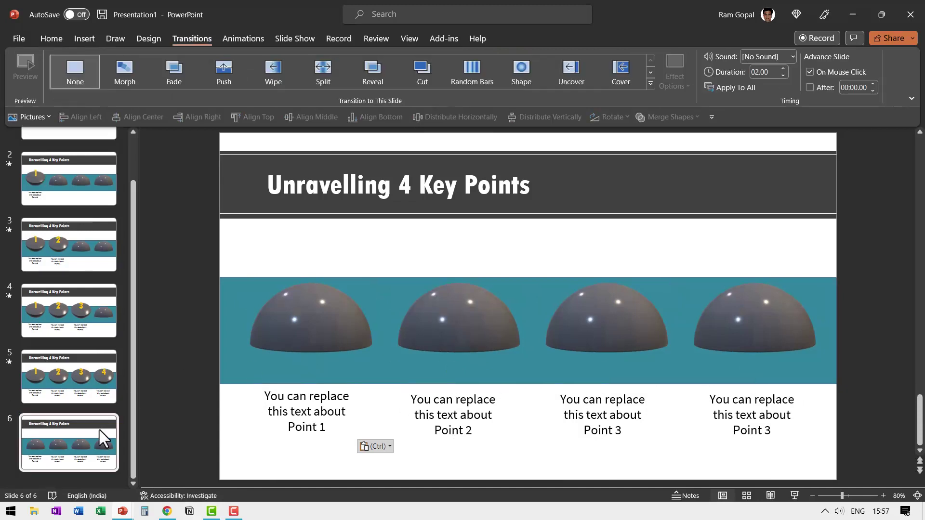
left_click(127, 76)
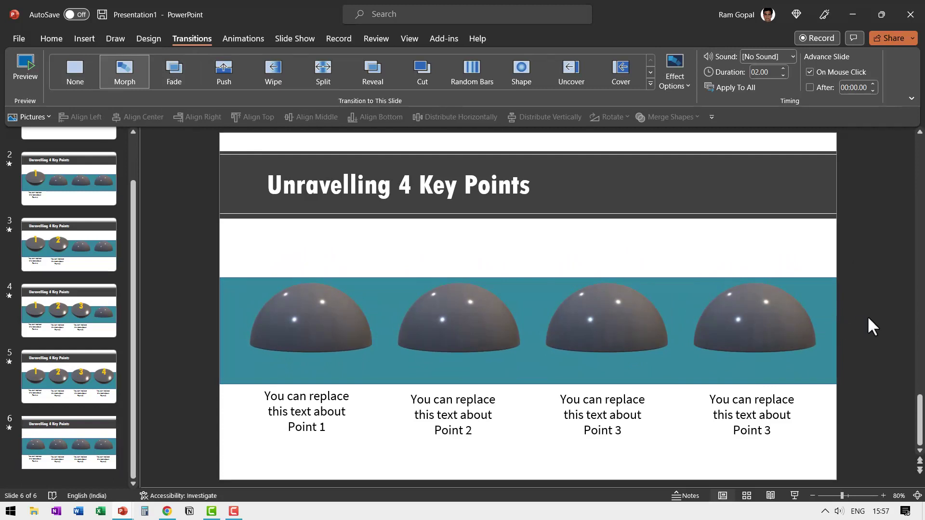
scroll(71, 235, "up", 2)
Present the slide show full-screen starting from slide 1.
left_click(80, 169)
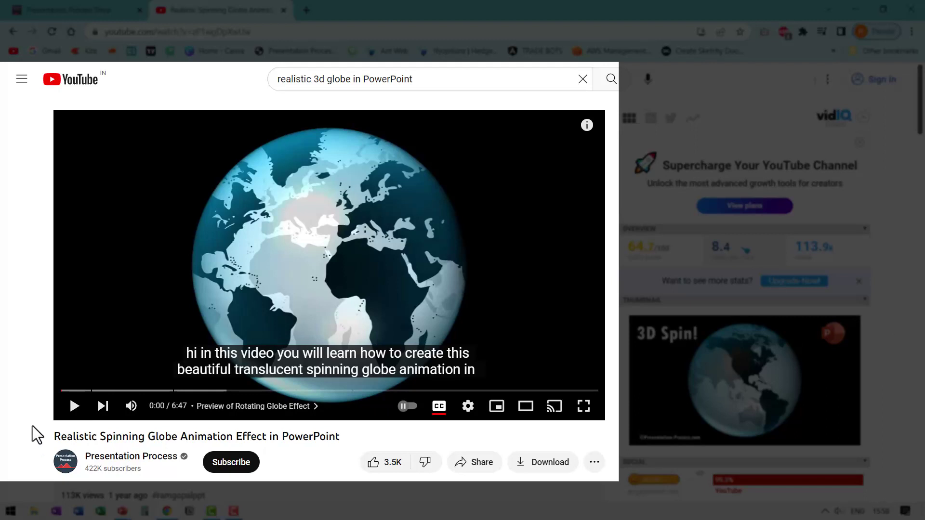
Play the spinning globe tutorial briefly and pause it at 0:04.
left_click(71, 408)
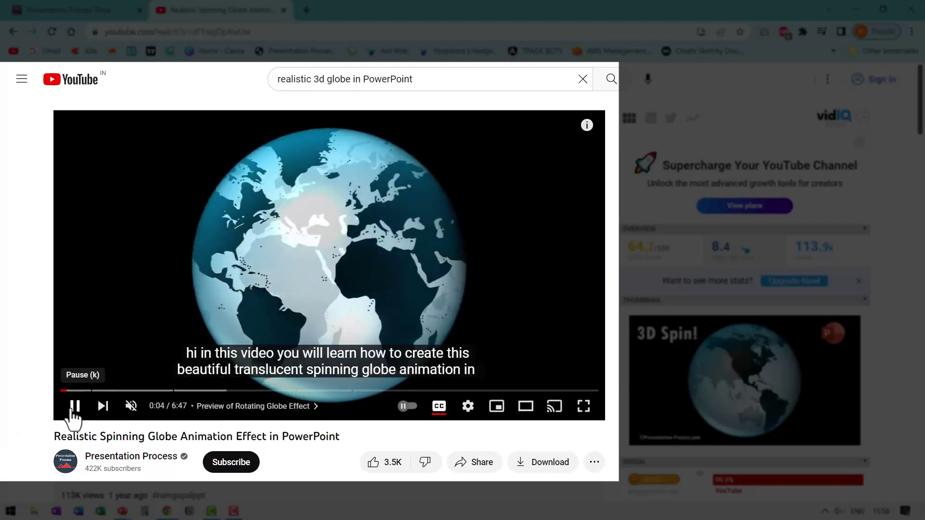
left_click(74, 407)
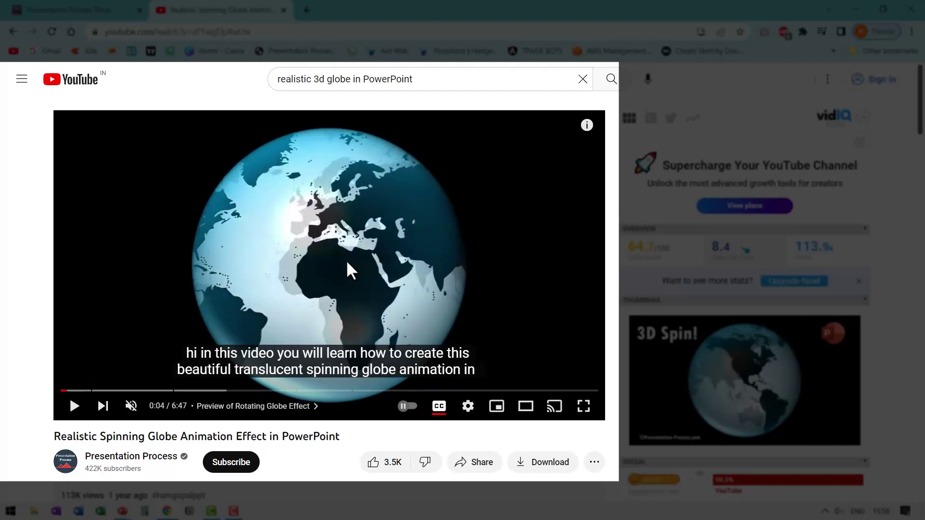